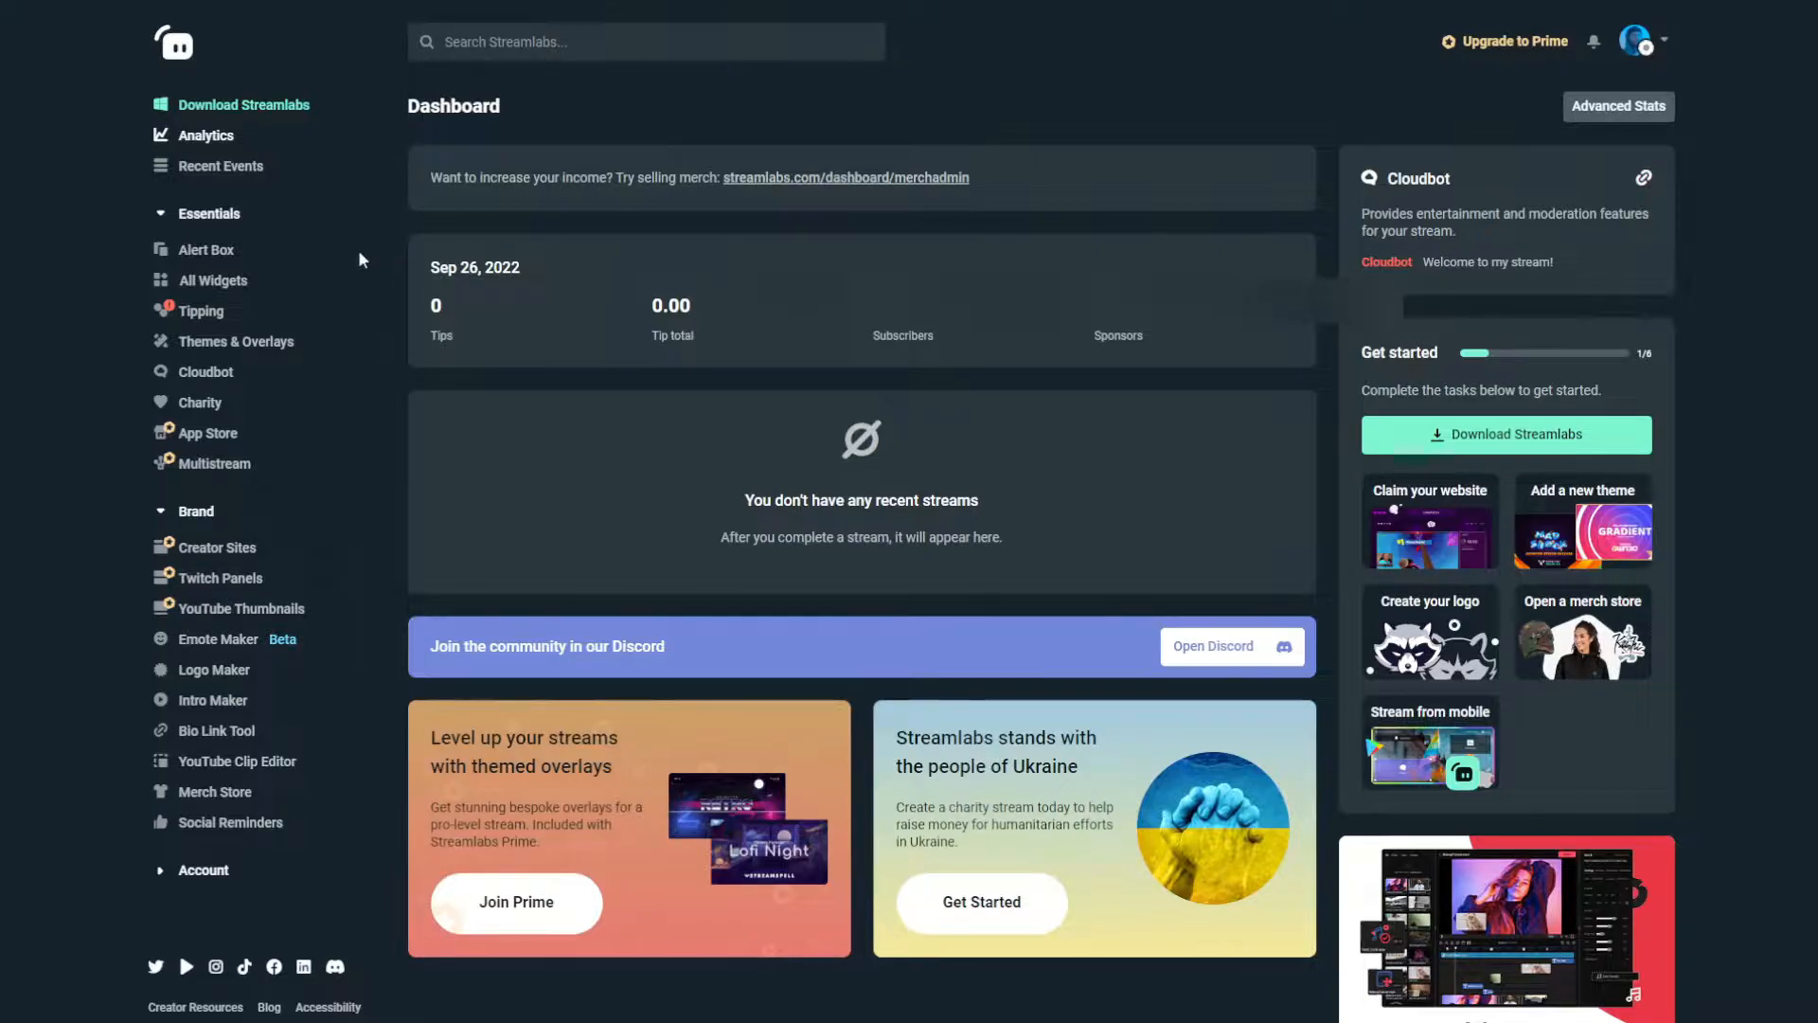
Open the Alert Box settings and browse the Just Added, Featured and Most Popular themes in the alert theme gallery.
click(228, 251)
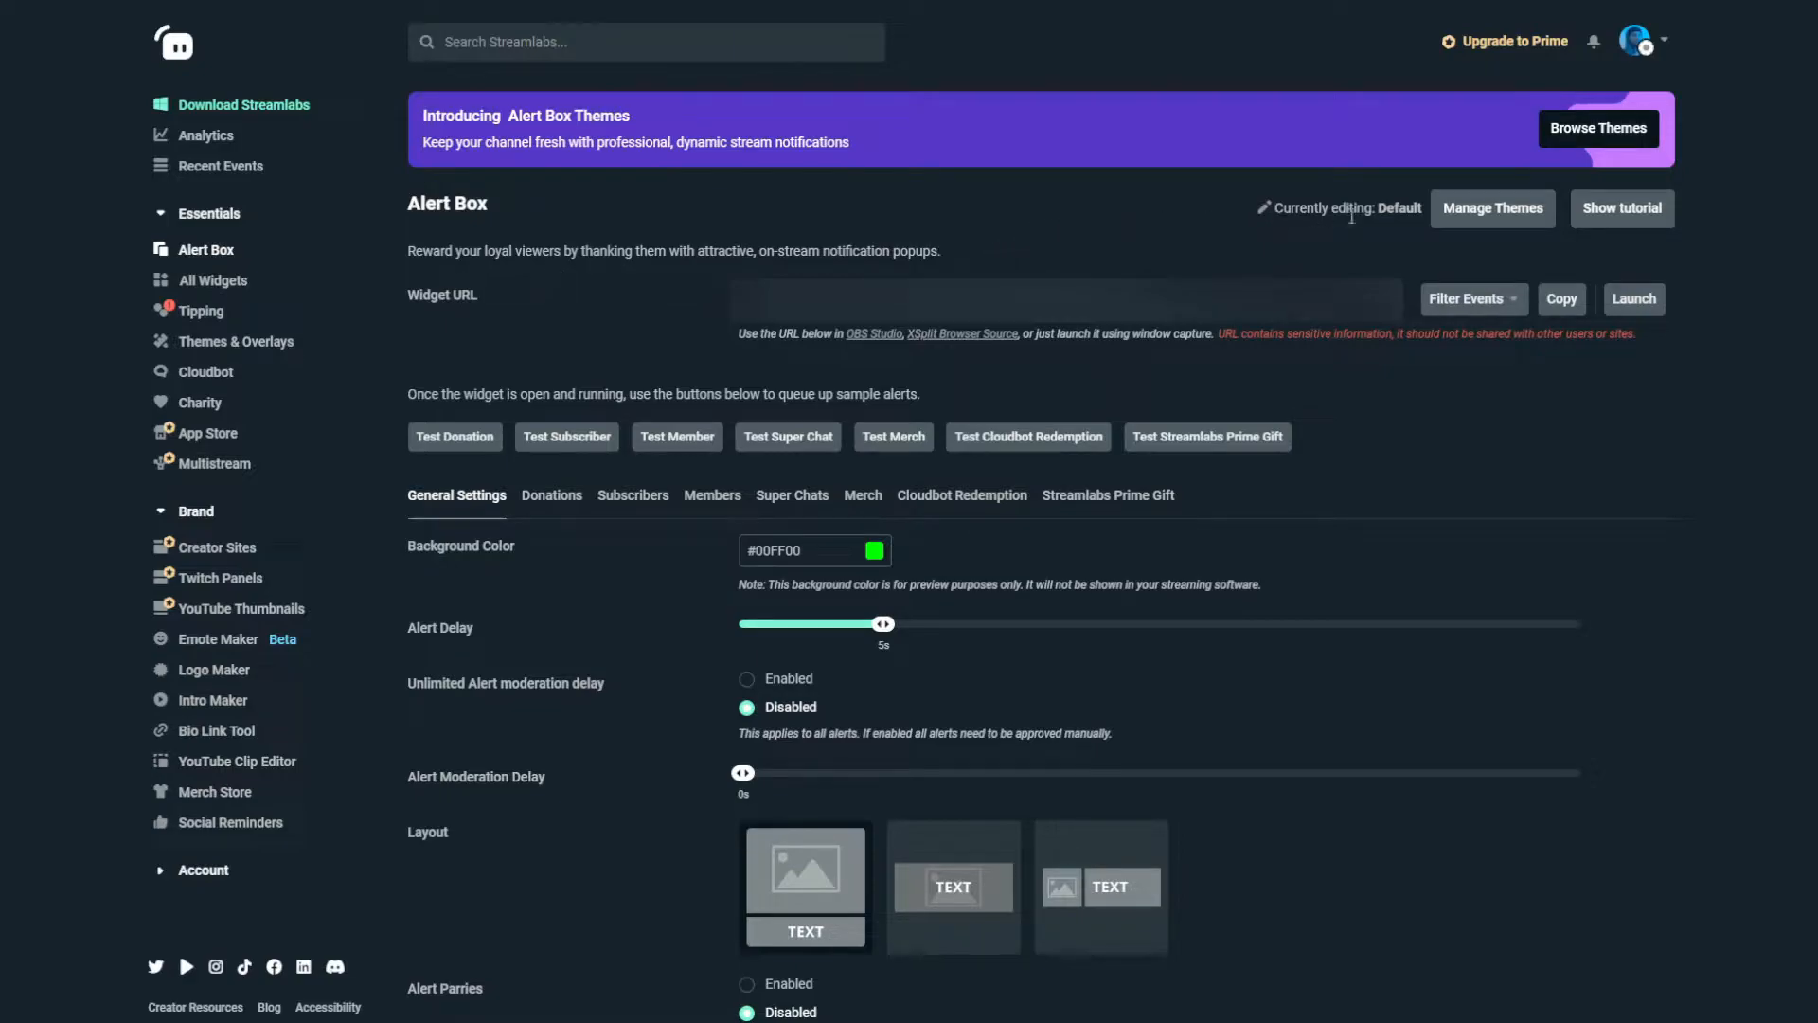
click(1558, 149)
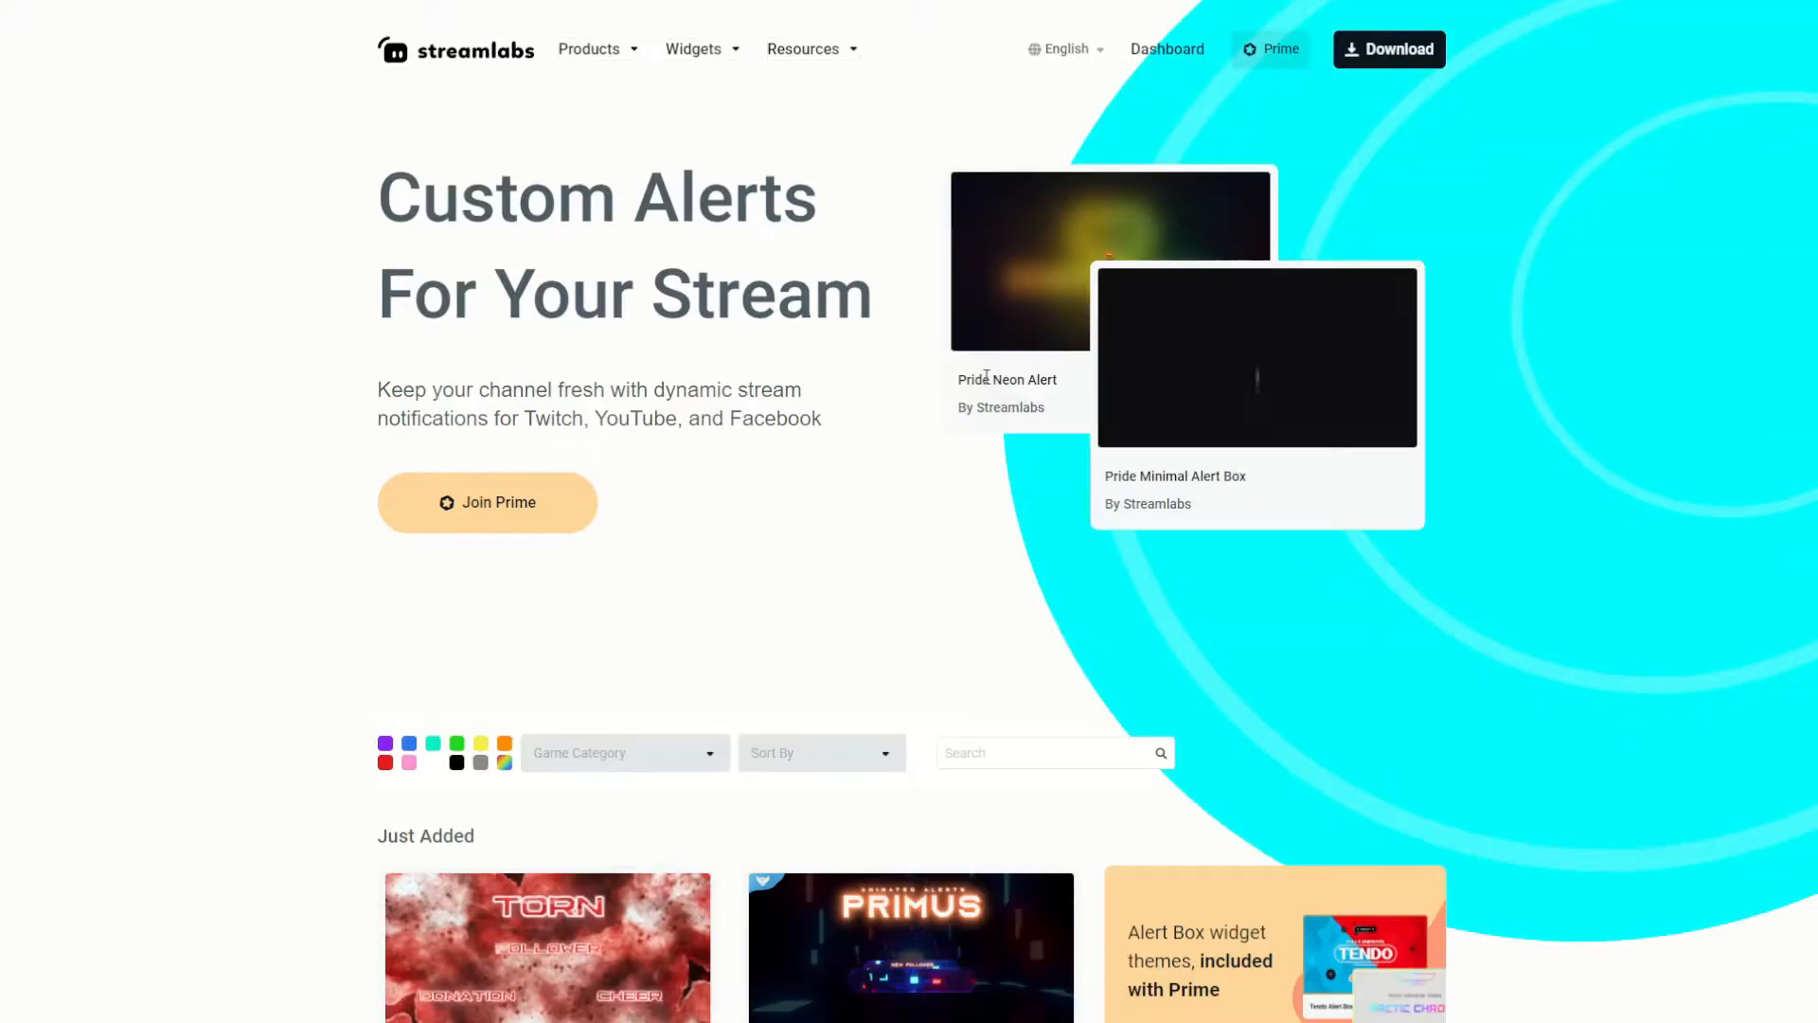
scroll(829, 419, down, 5)
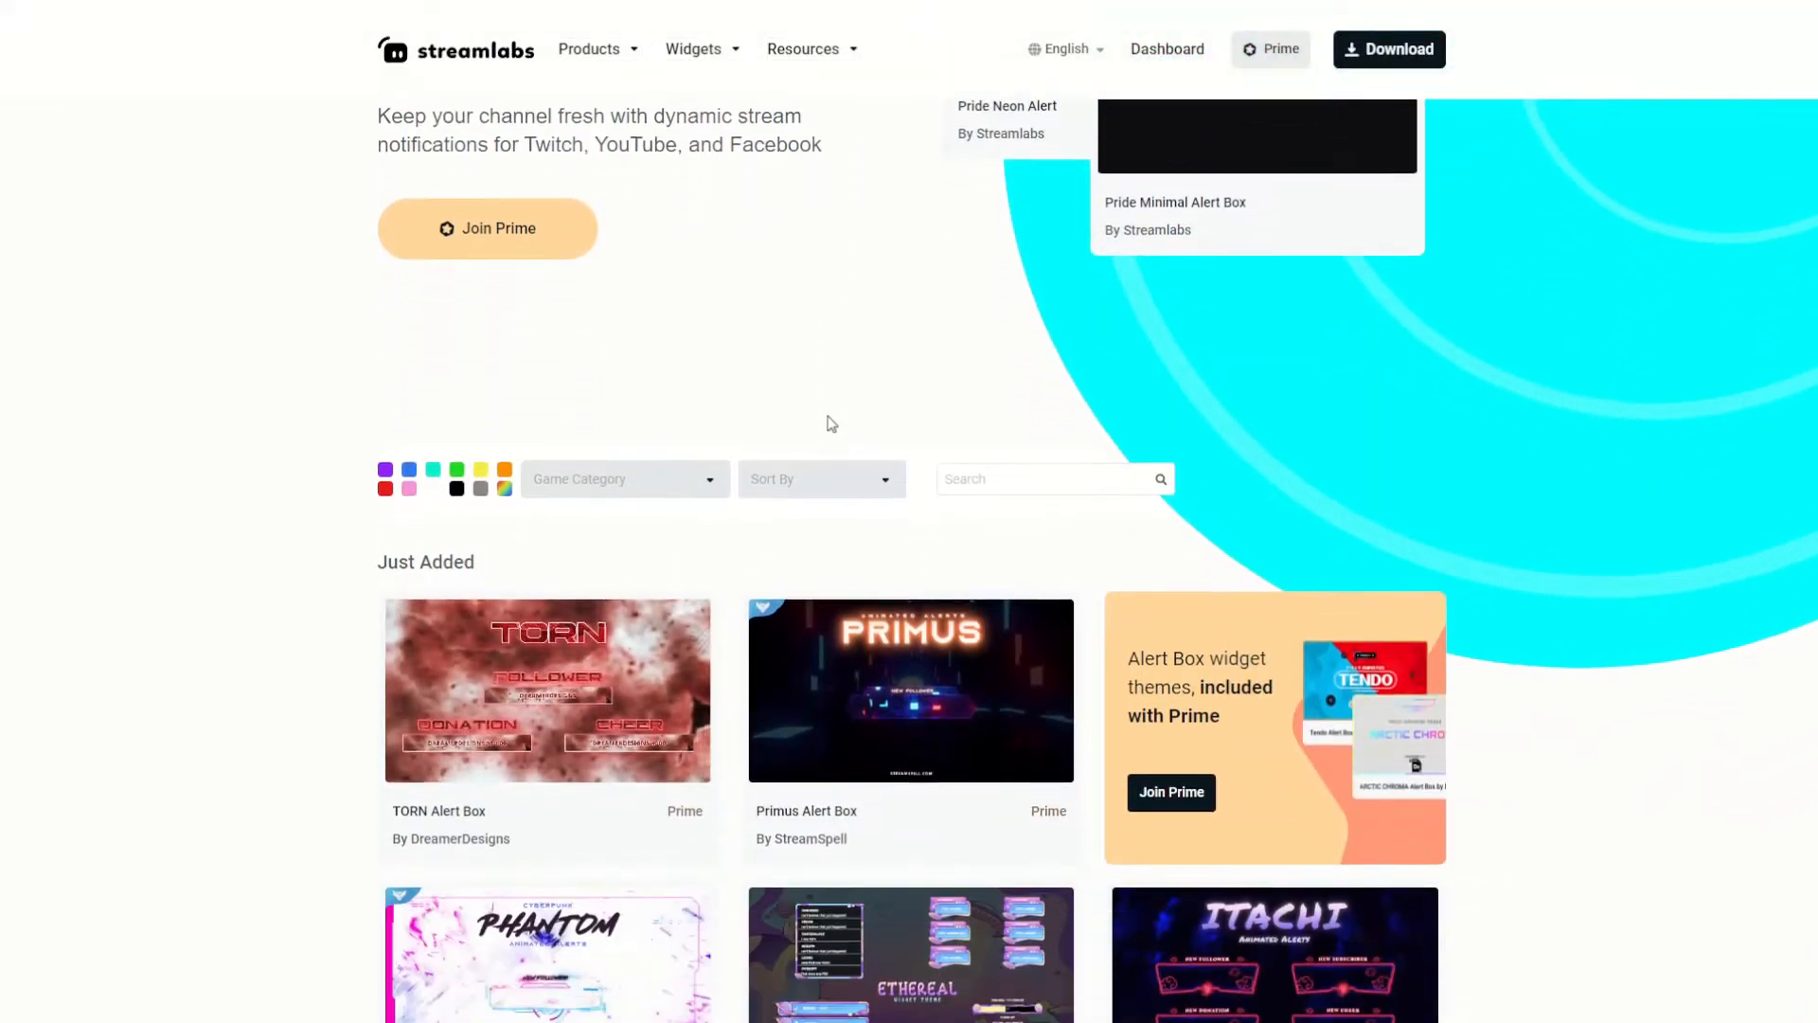
scroll(821, 417, down, 8)
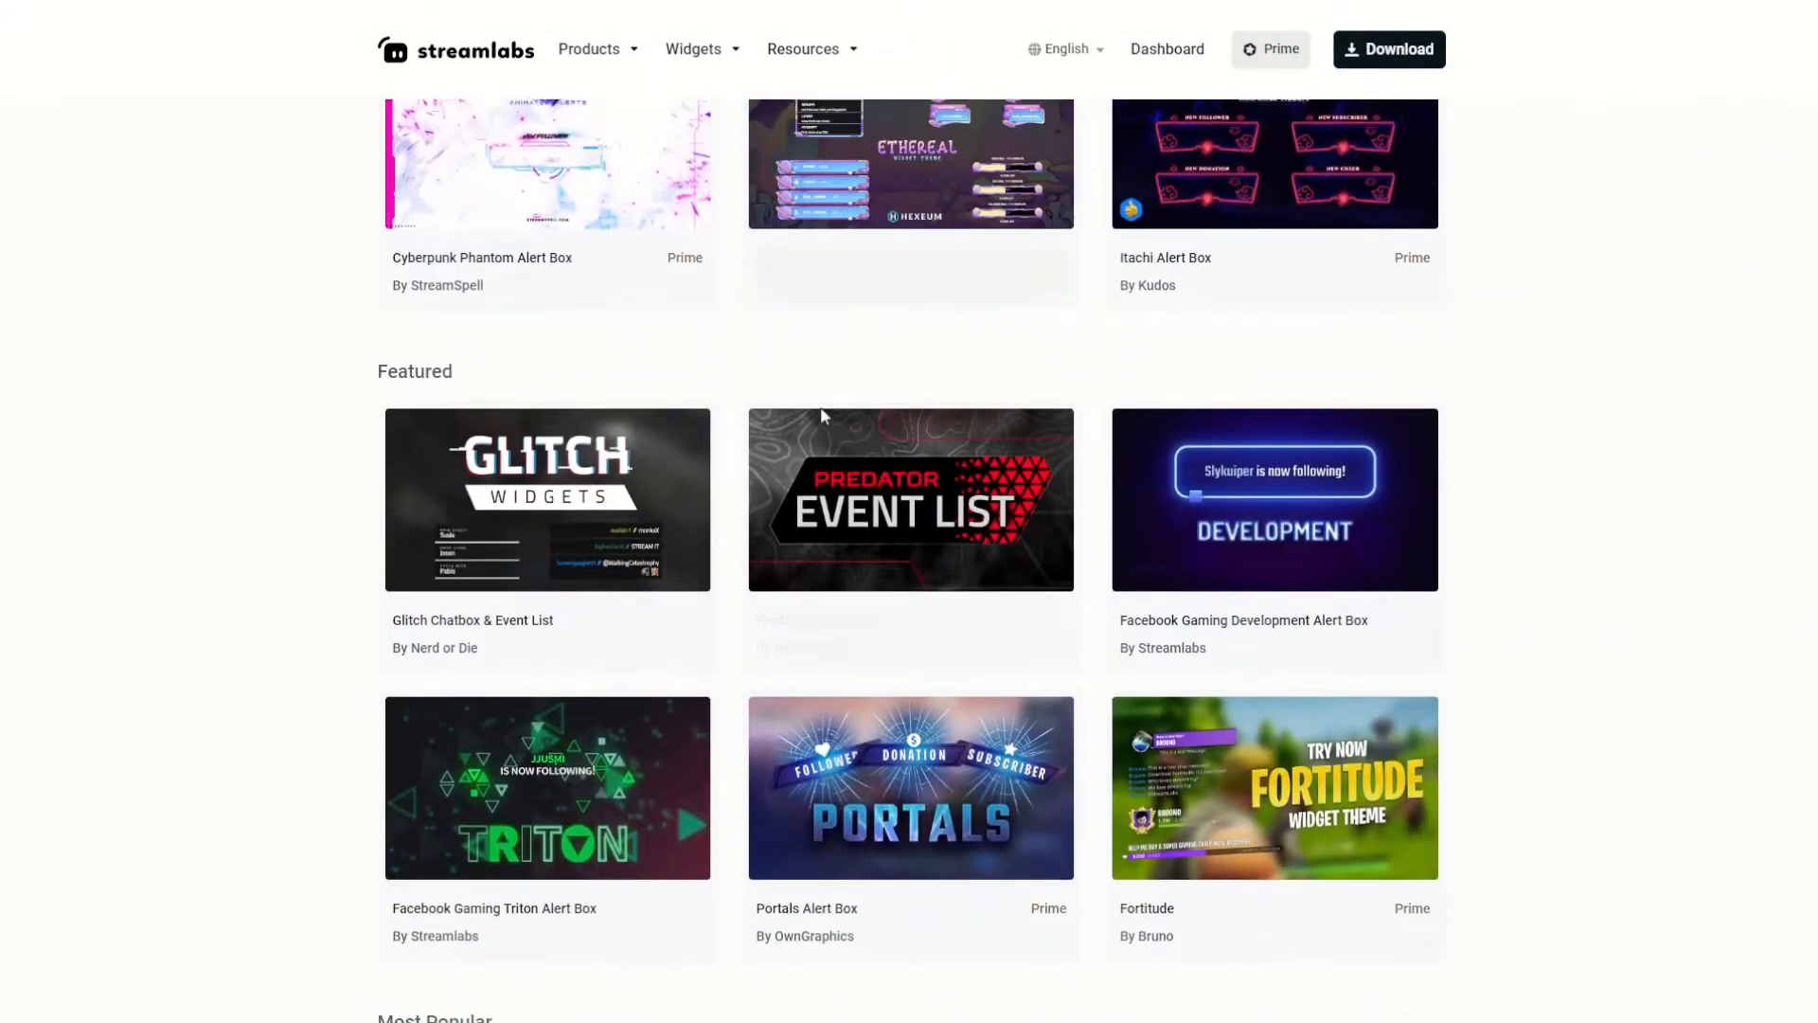
scroll(813, 407, down, 10)
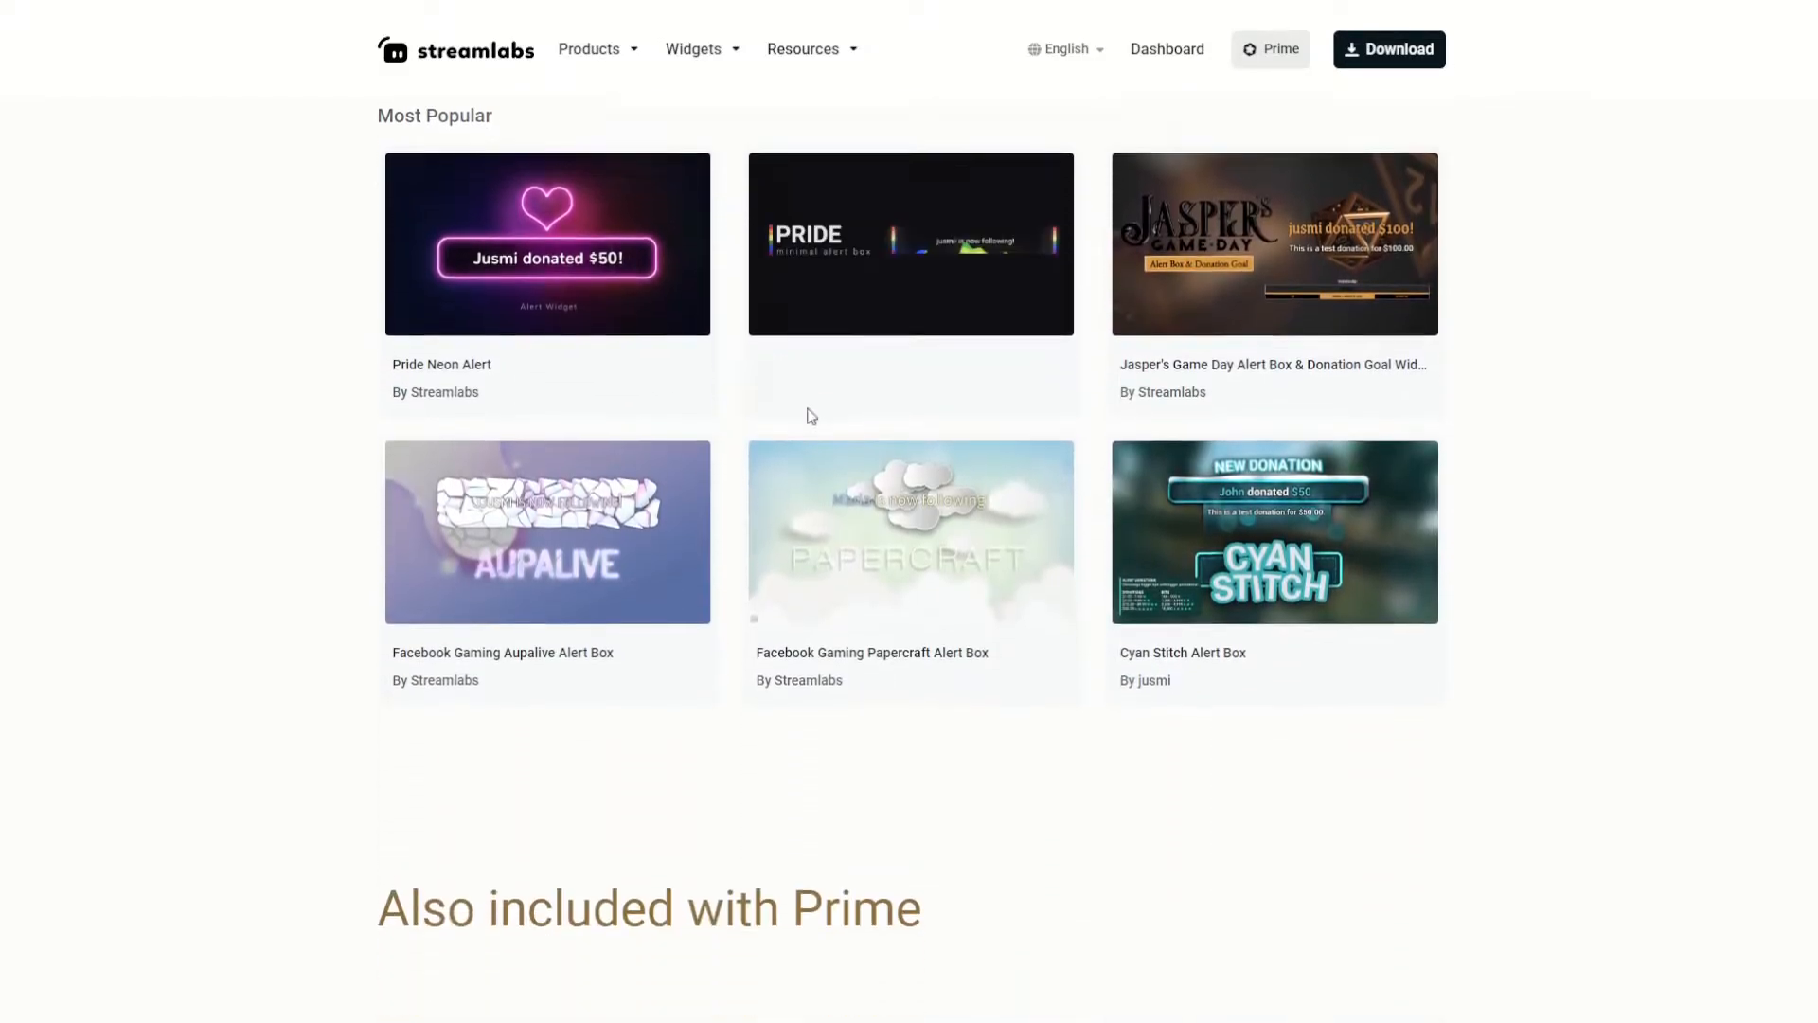
scroll(808, 416, down, 7)
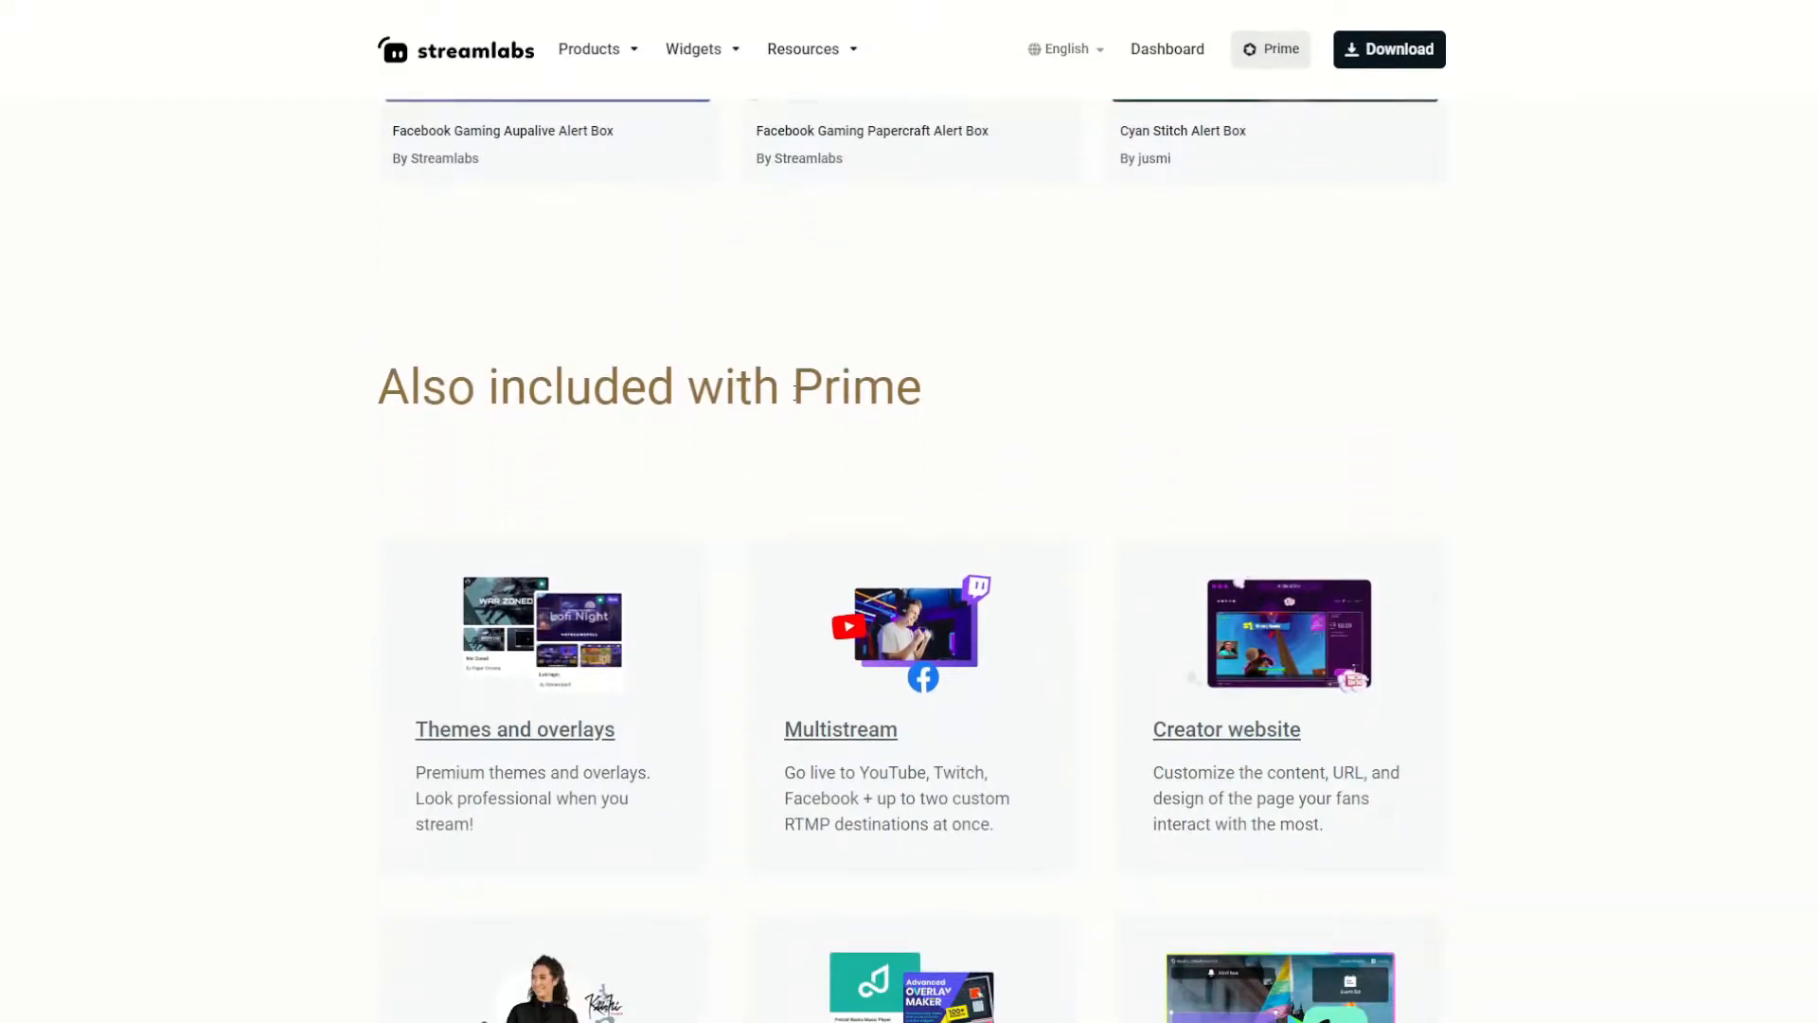
scroll(796, 394, up, 10)
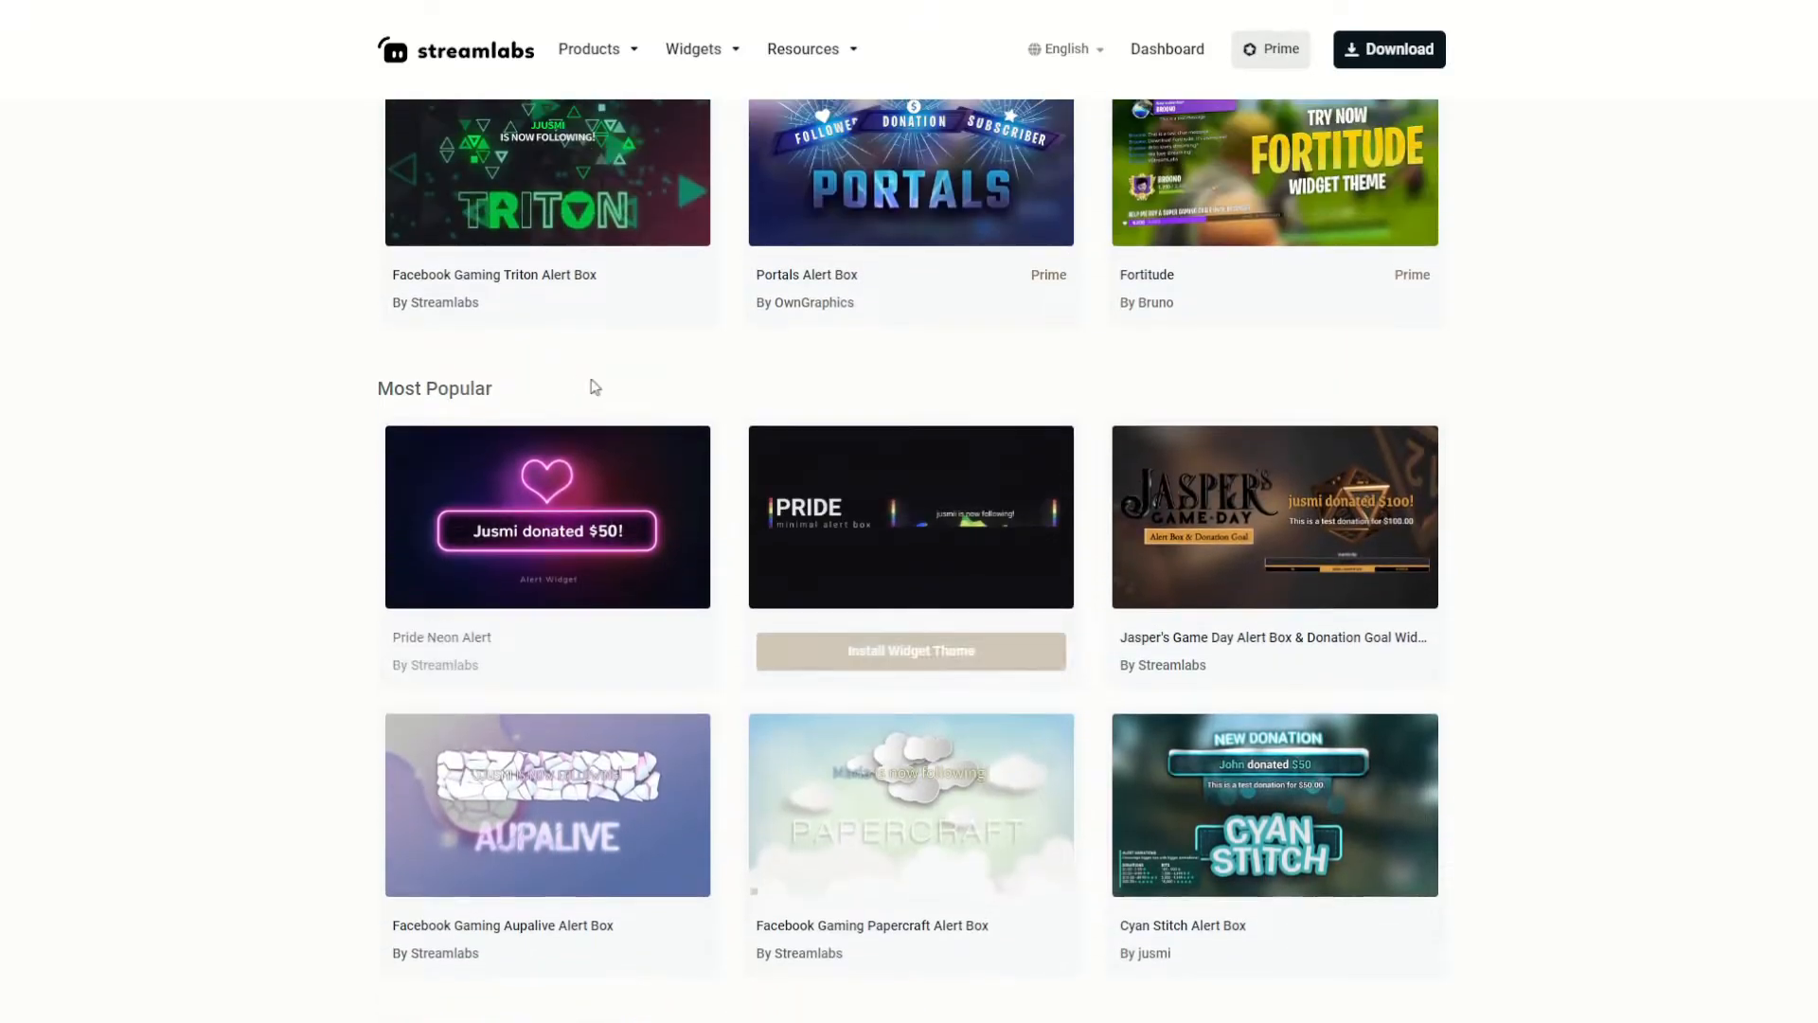
Open the full alert theme listing and look through the designs on its first page.
click(525, 390)
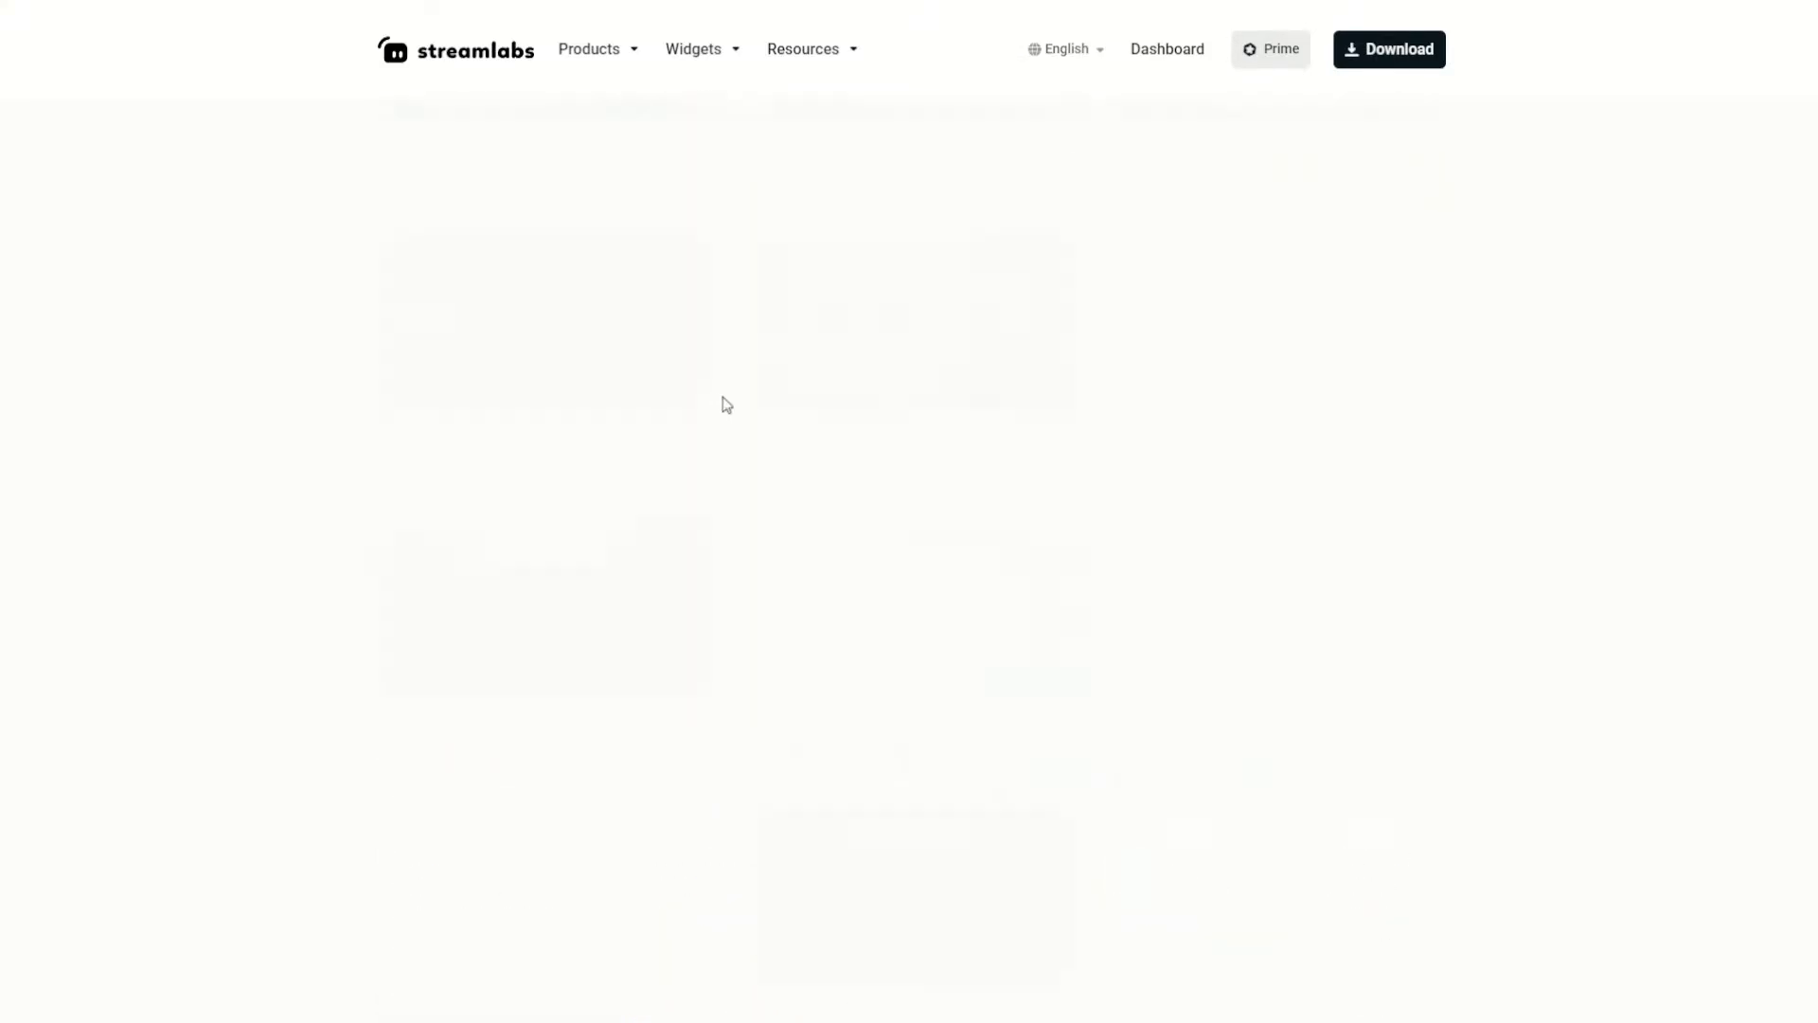
scroll(730, 402, down, 8)
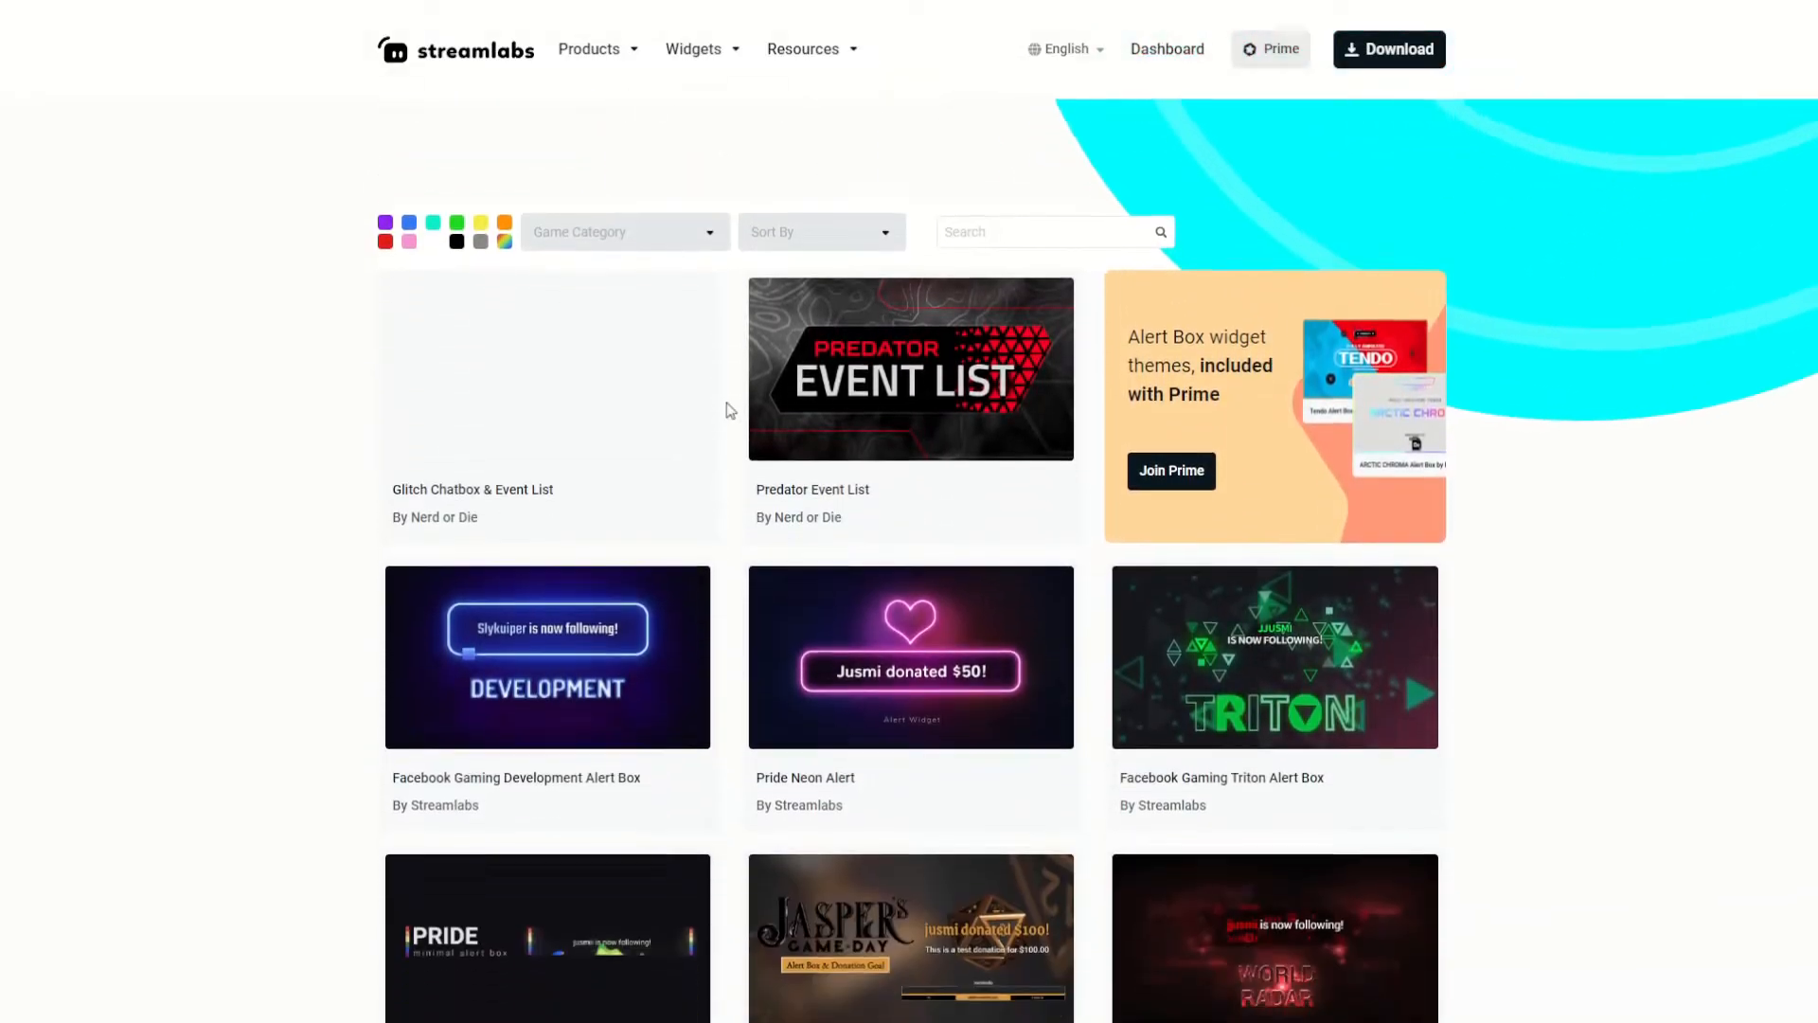
scroll(732, 409, down, 2)
scroll(732, 404, down, 7)
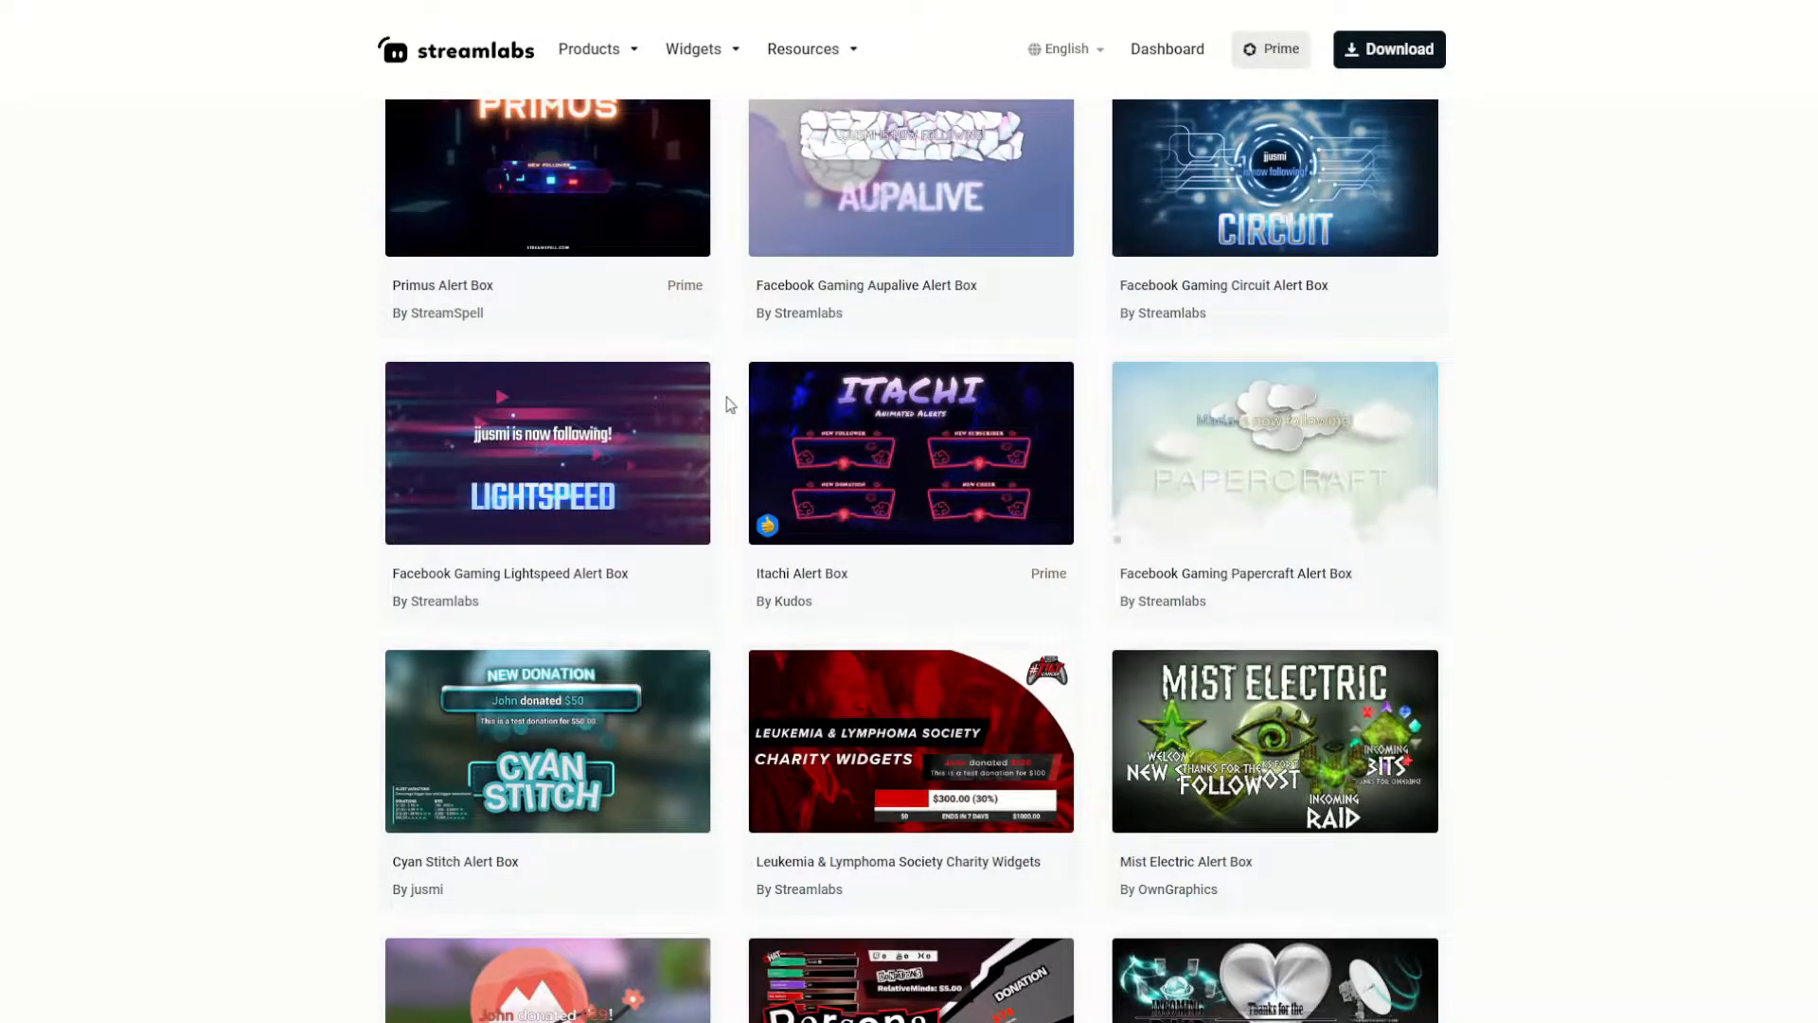
scroll(731, 404, down, 2)
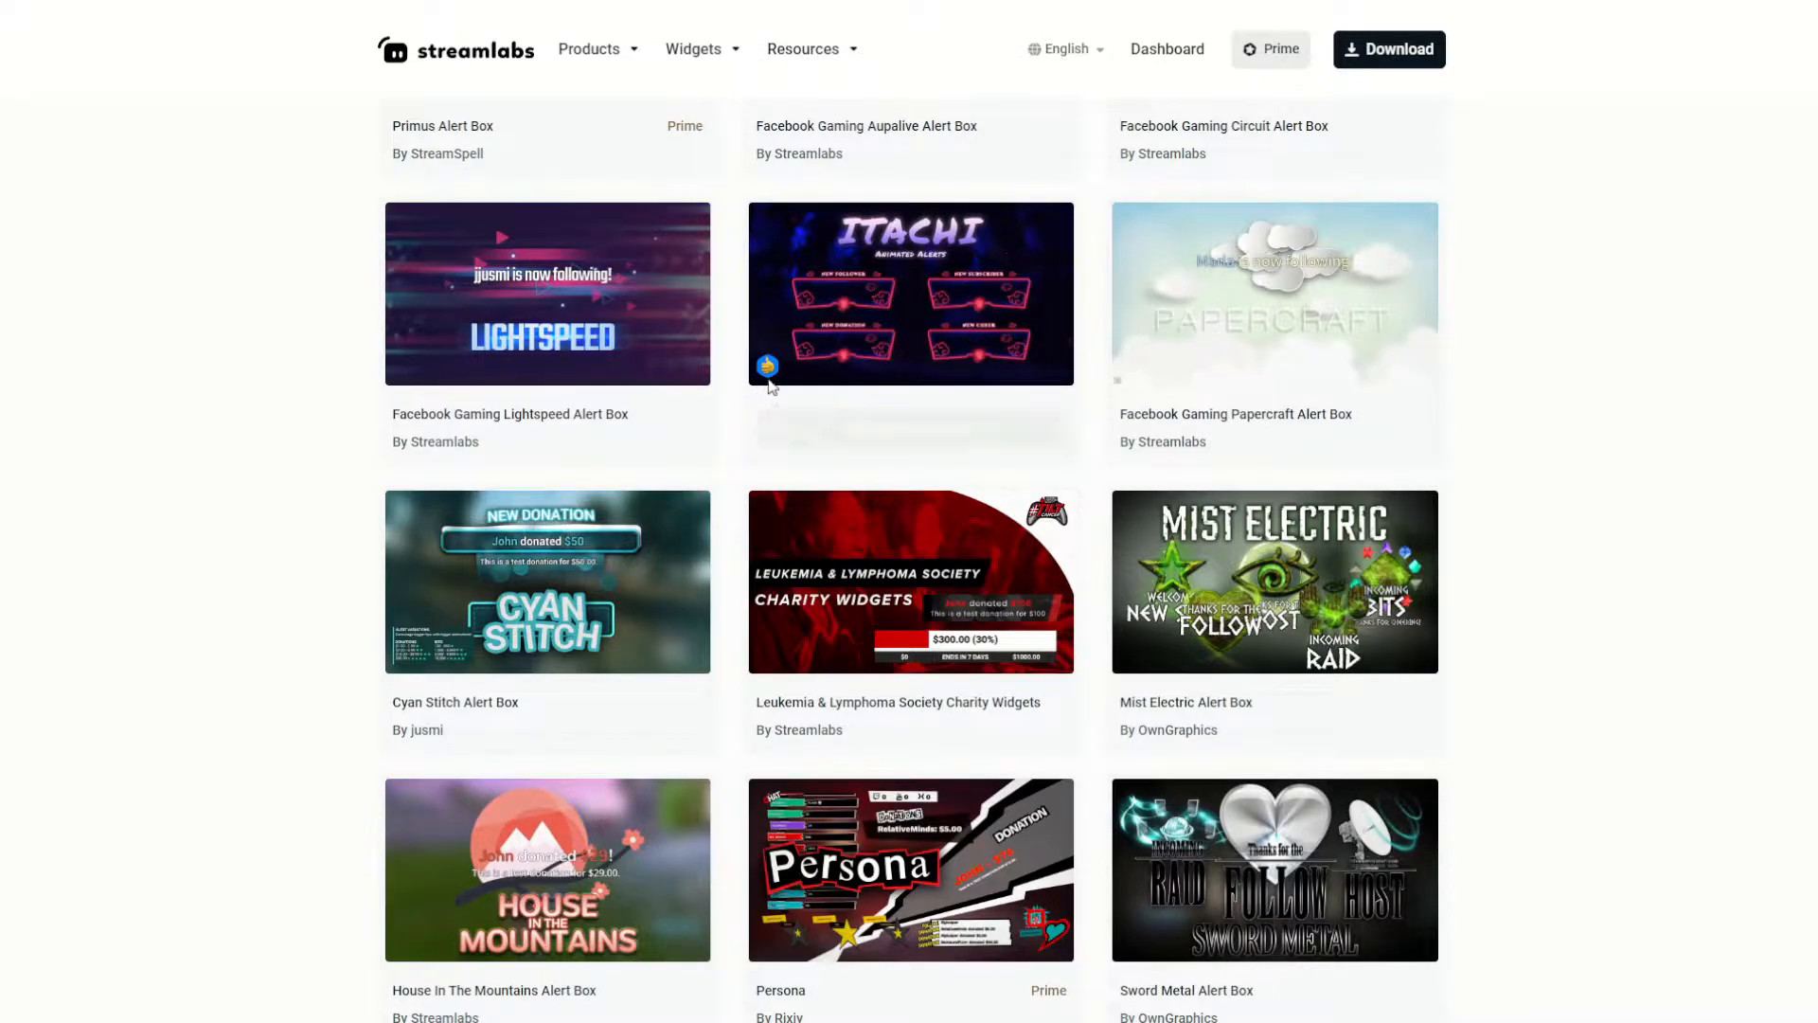
mouse_move(826, 322)
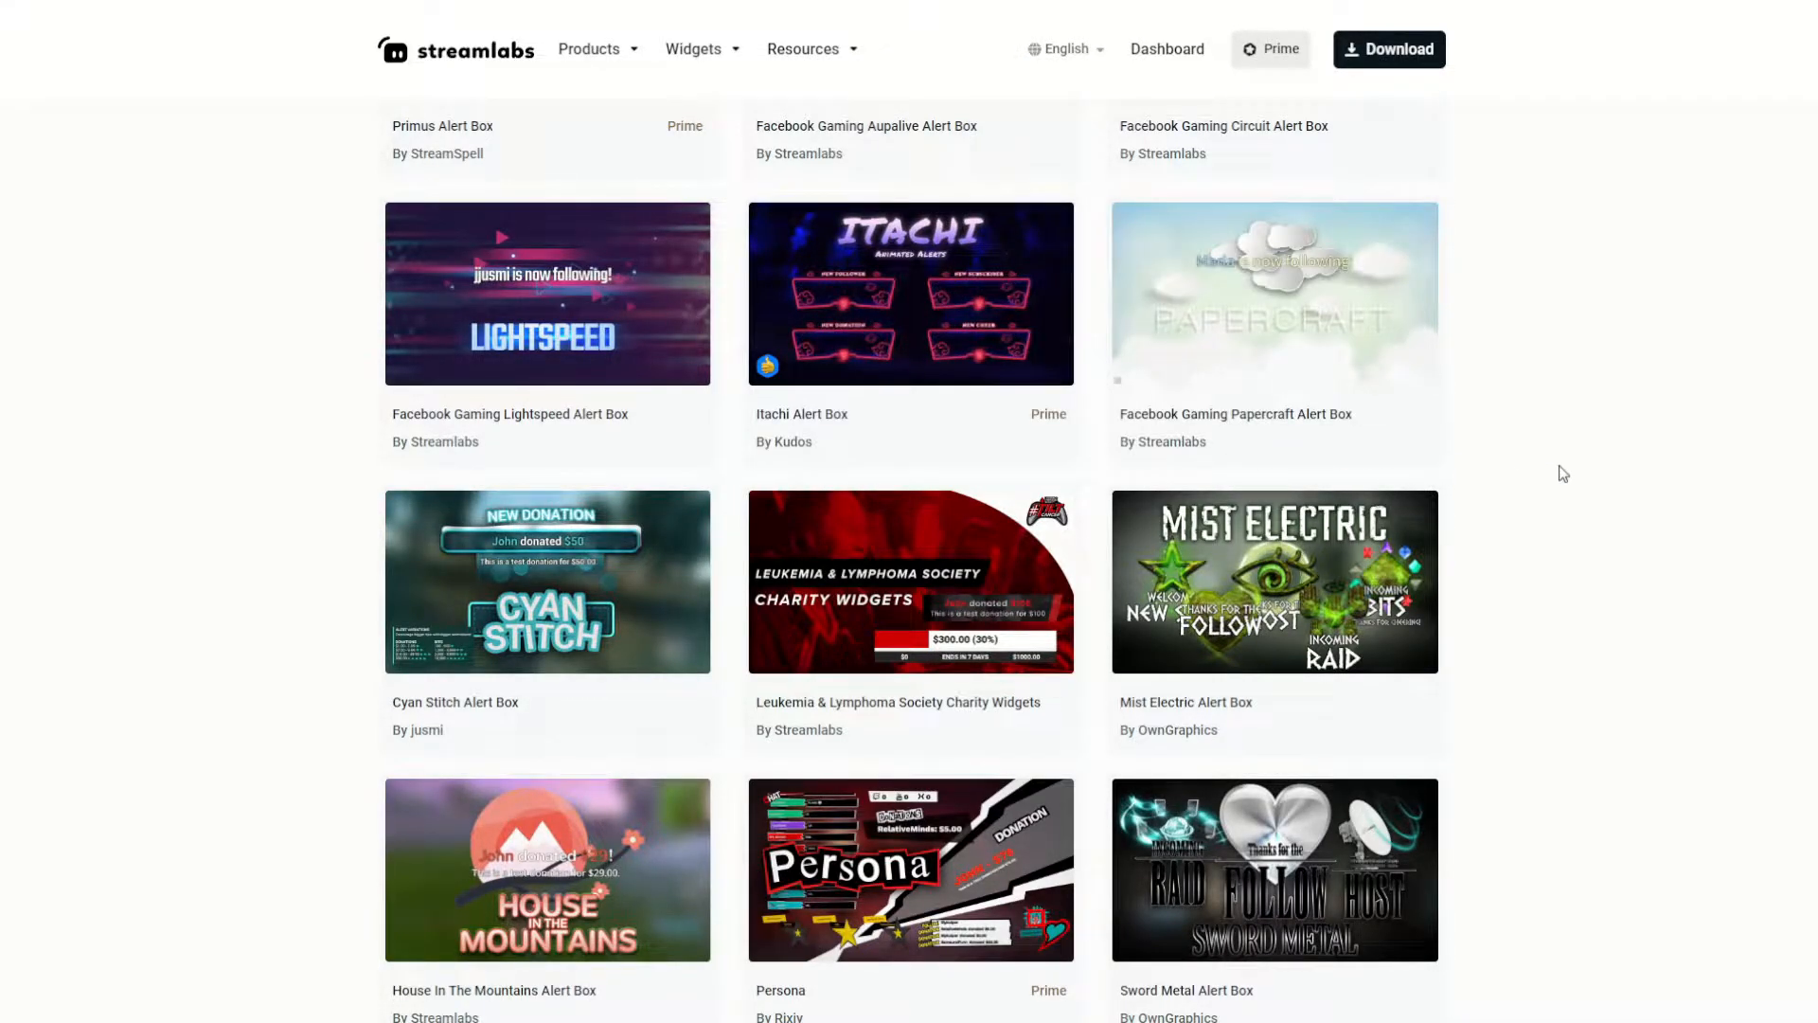
scroll(1564, 478, down, 4)
scroll(1563, 474, down, 8)
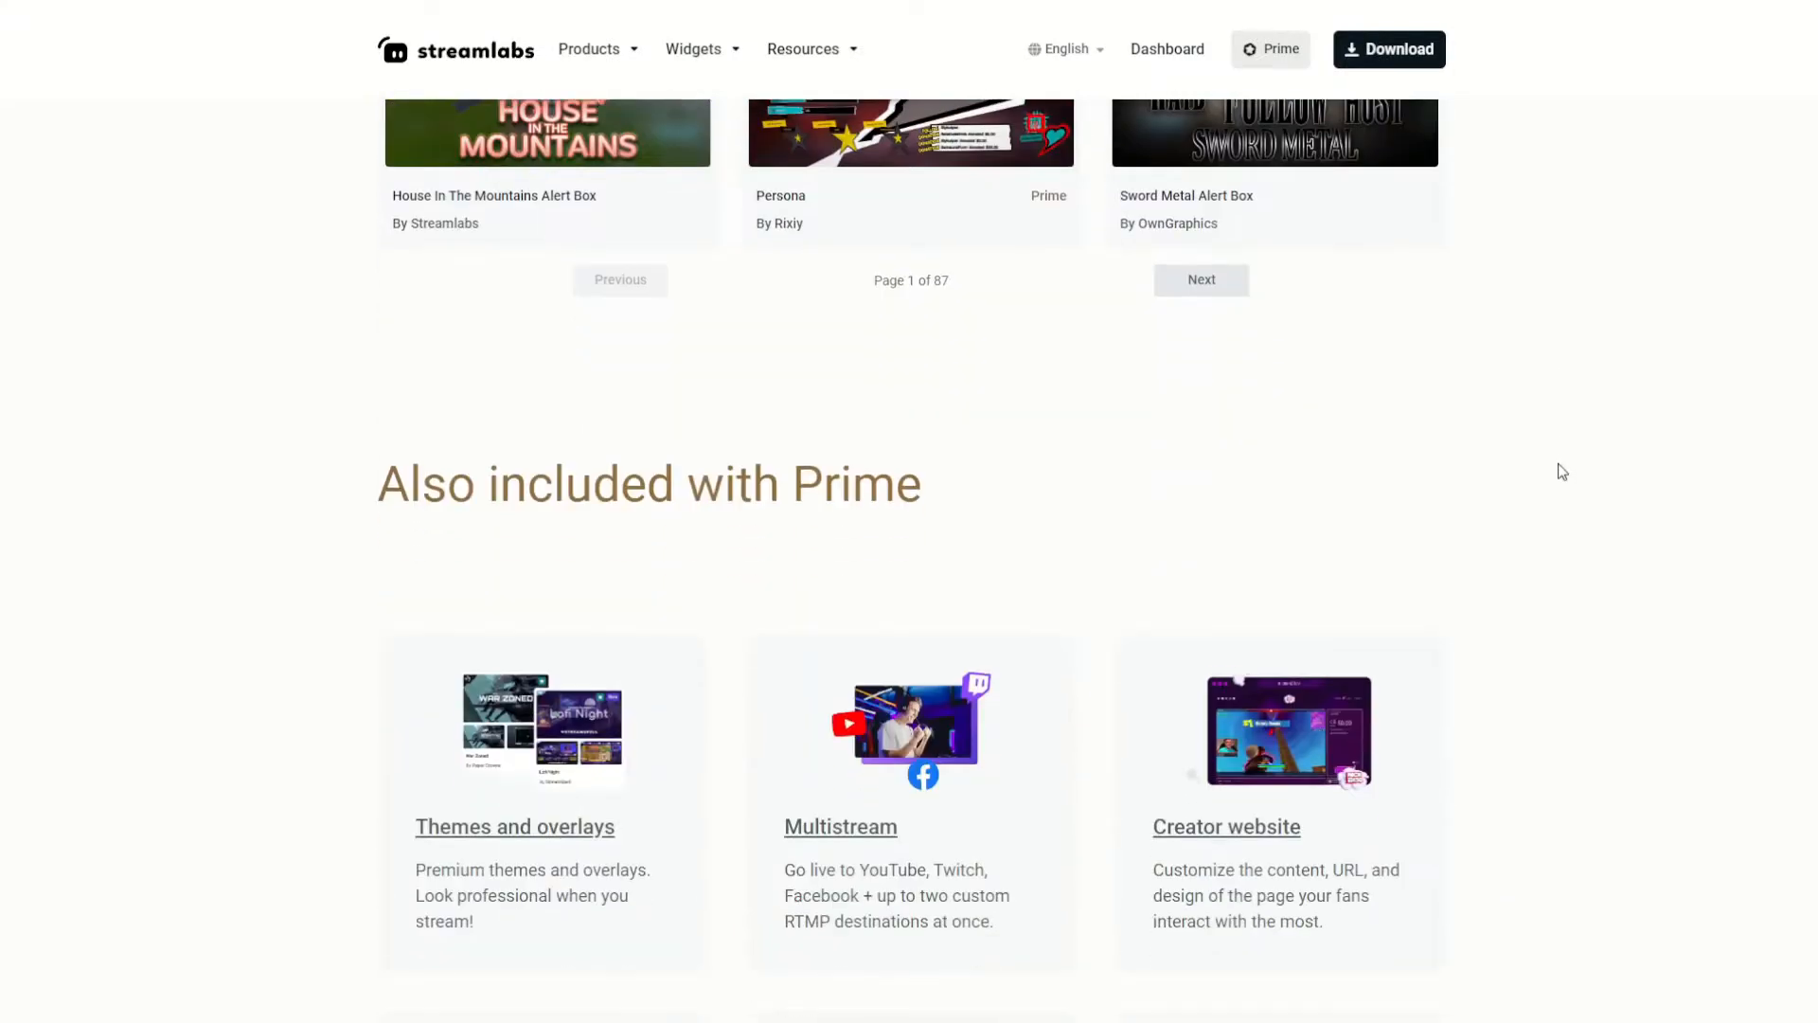
scroll(1624, 479, up, 10)
scroll(1600, 474, up, 15)
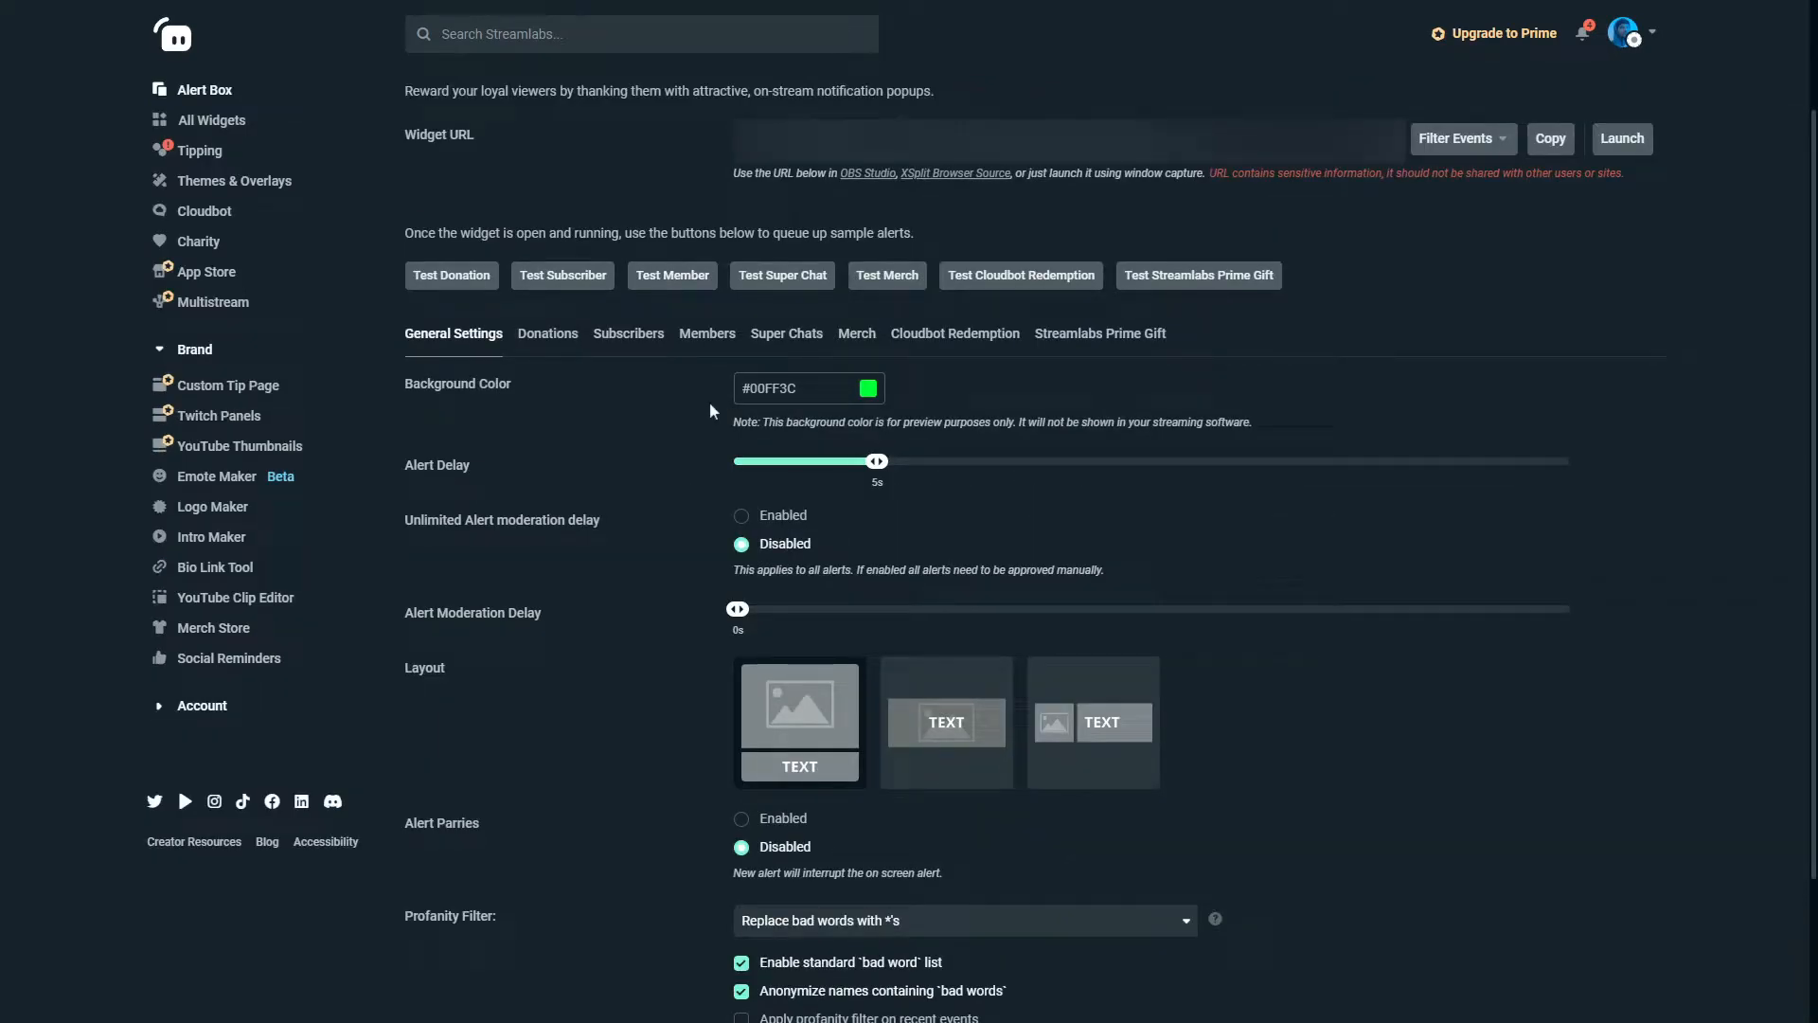
Set the Alert Box background color to #00D532 and the alert delay to 4s.
click(871, 393)
drag(852, 460, 1062, 425)
scroll(850, 546, down, 2)
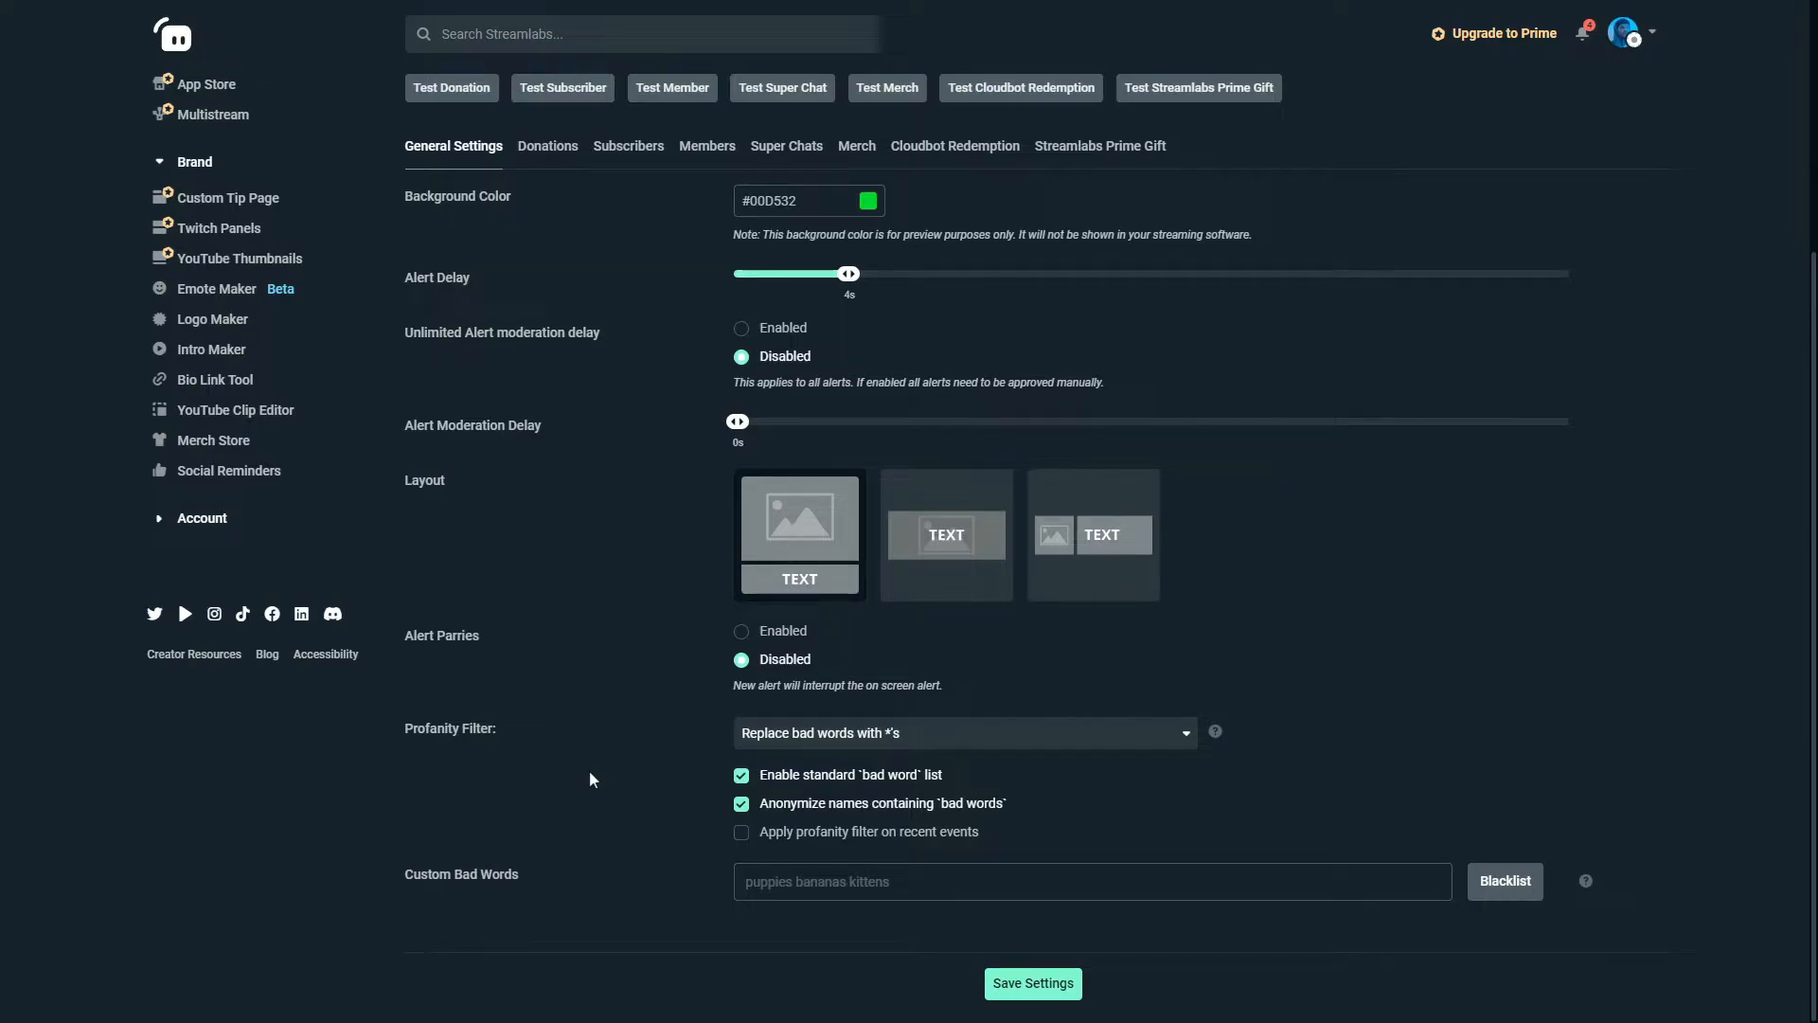
Review the profanity filter choices and set the filter to Disabled.
click(804, 735)
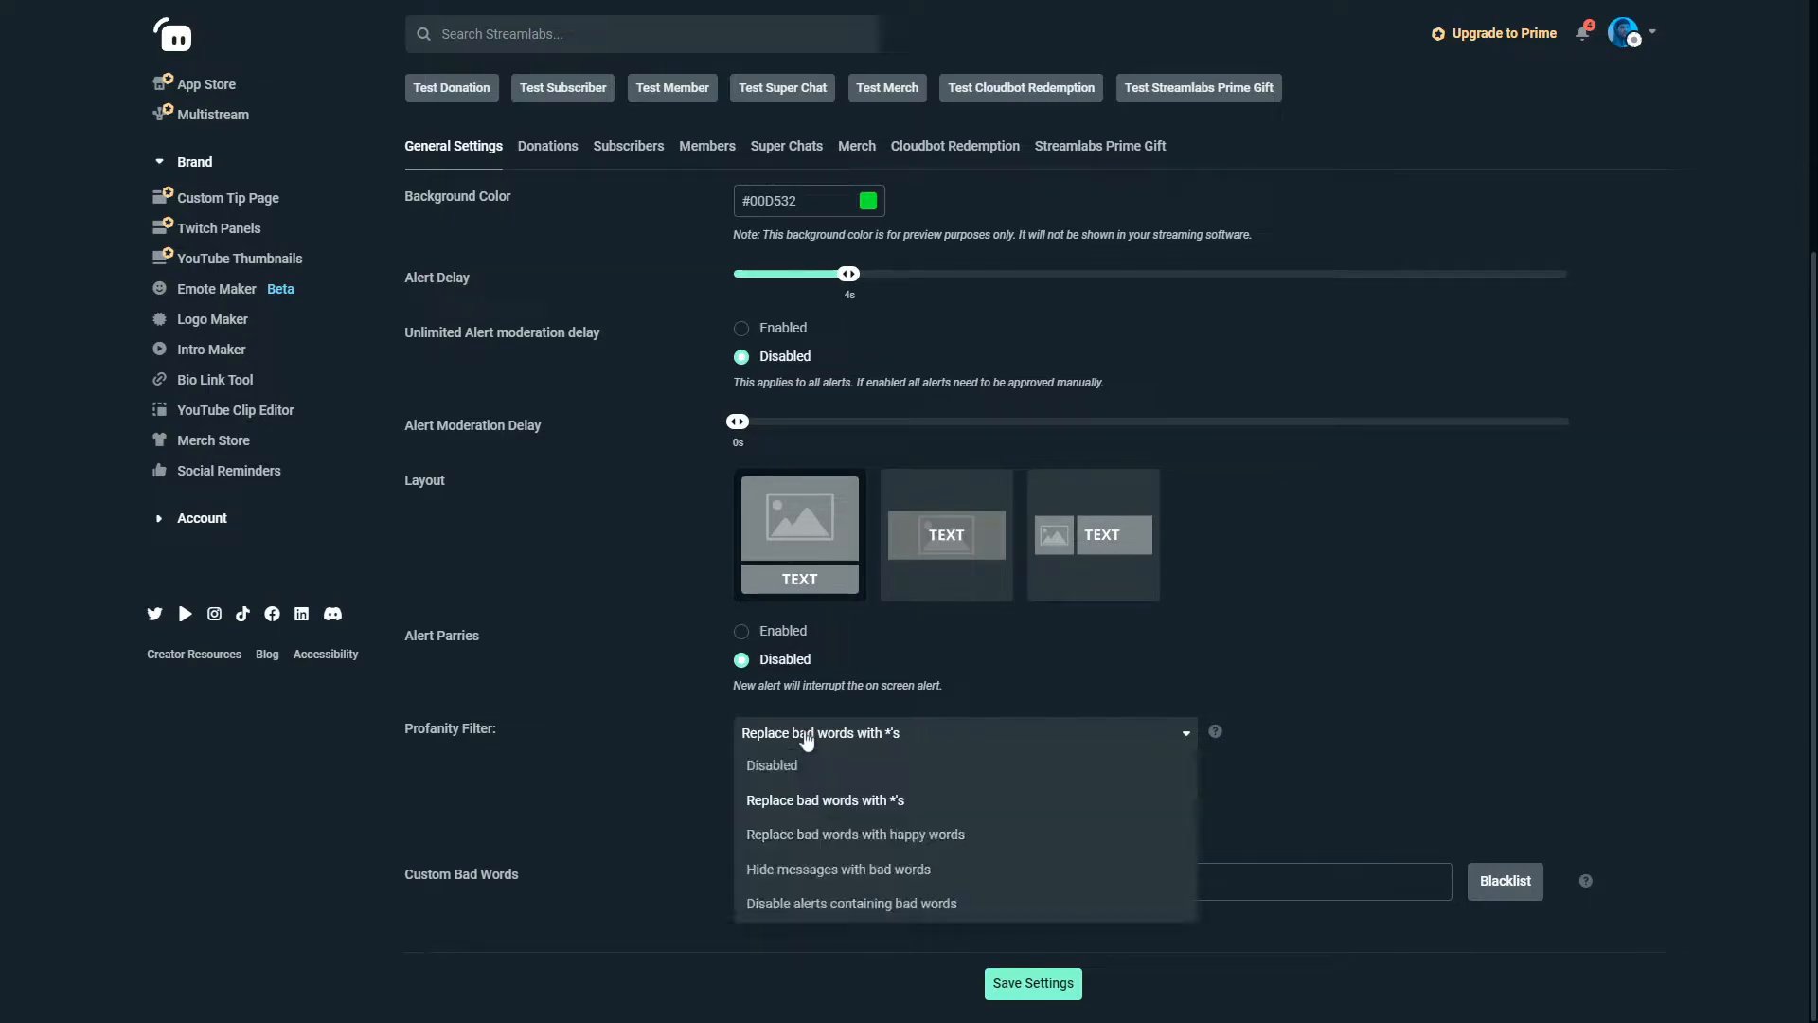
click(582, 743)
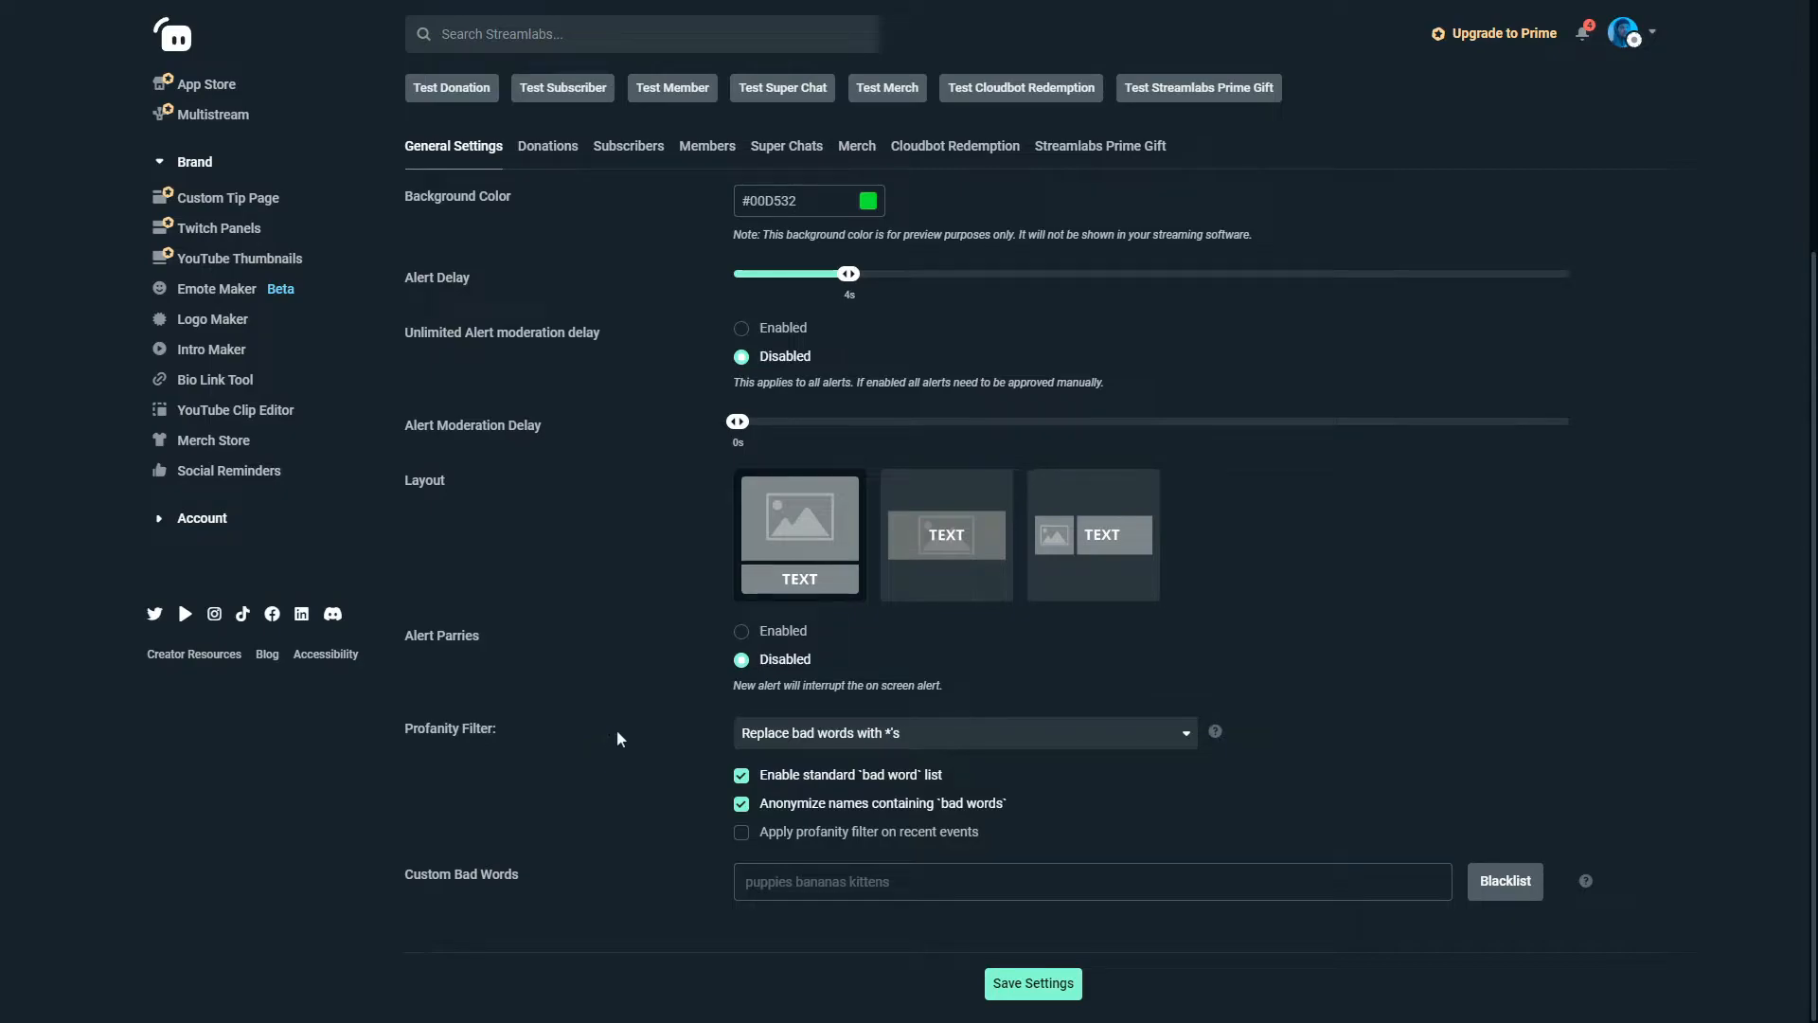
click(887, 735)
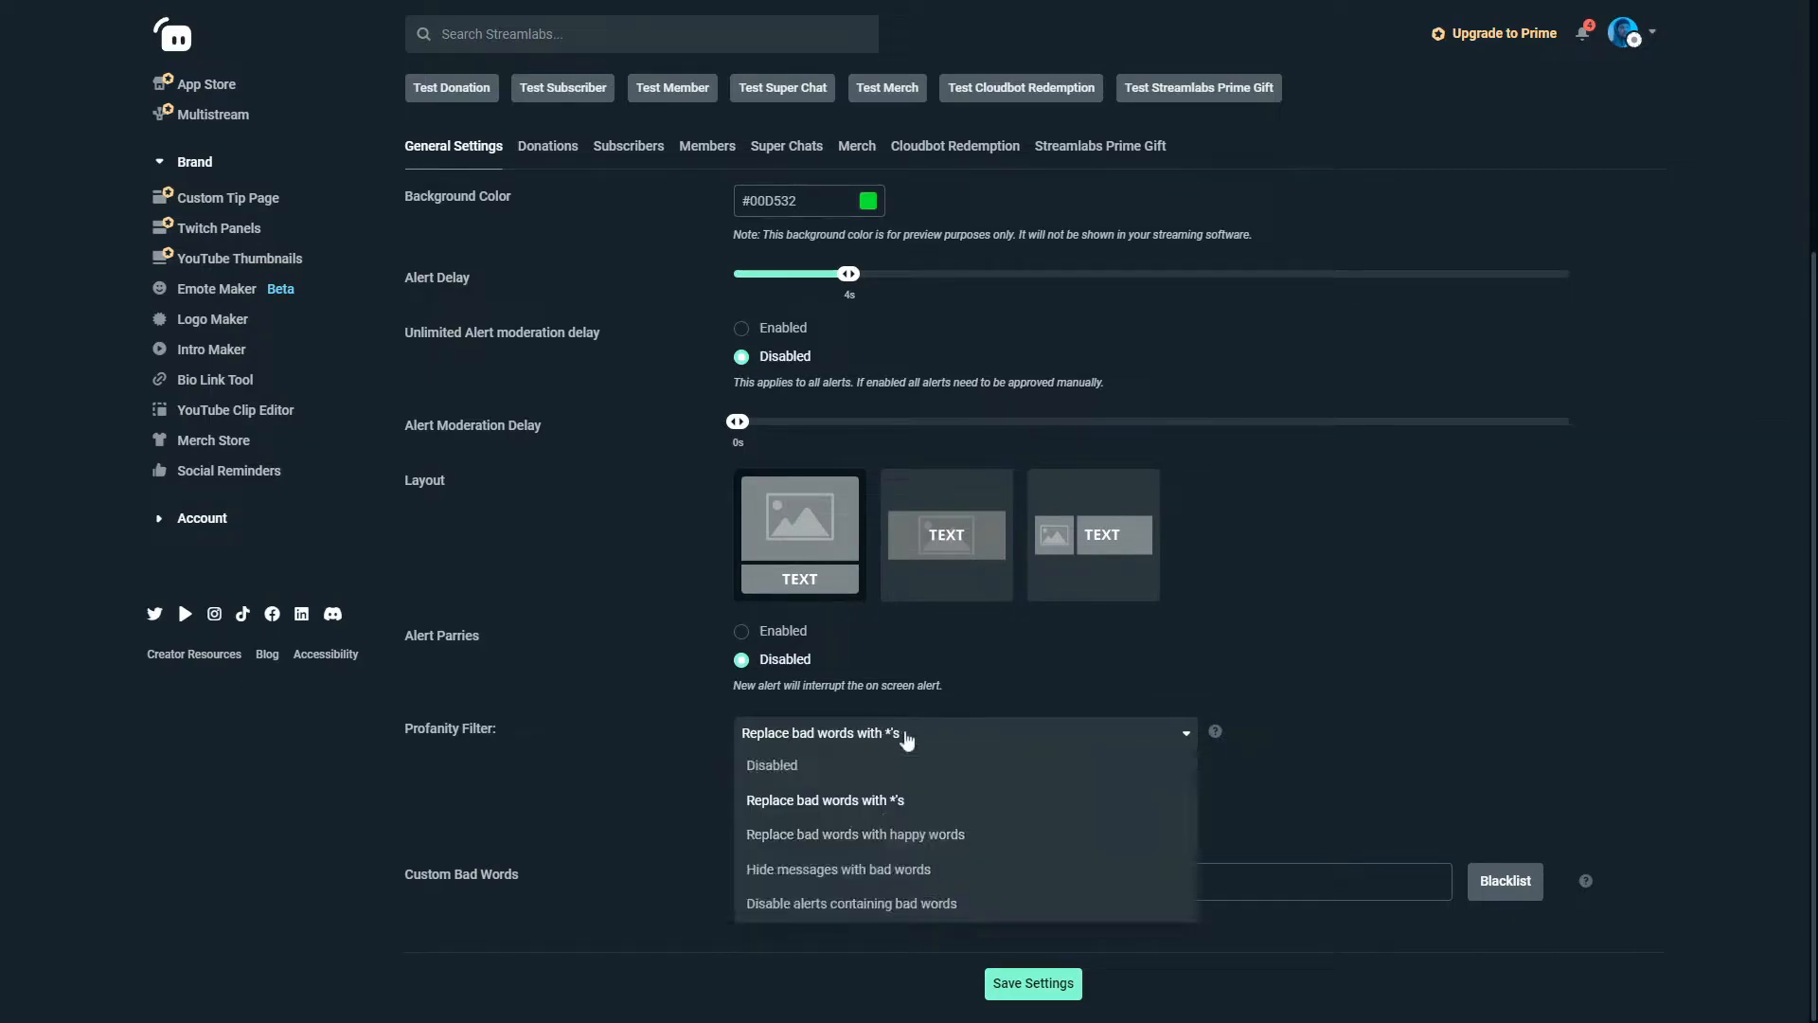
click(820, 769)
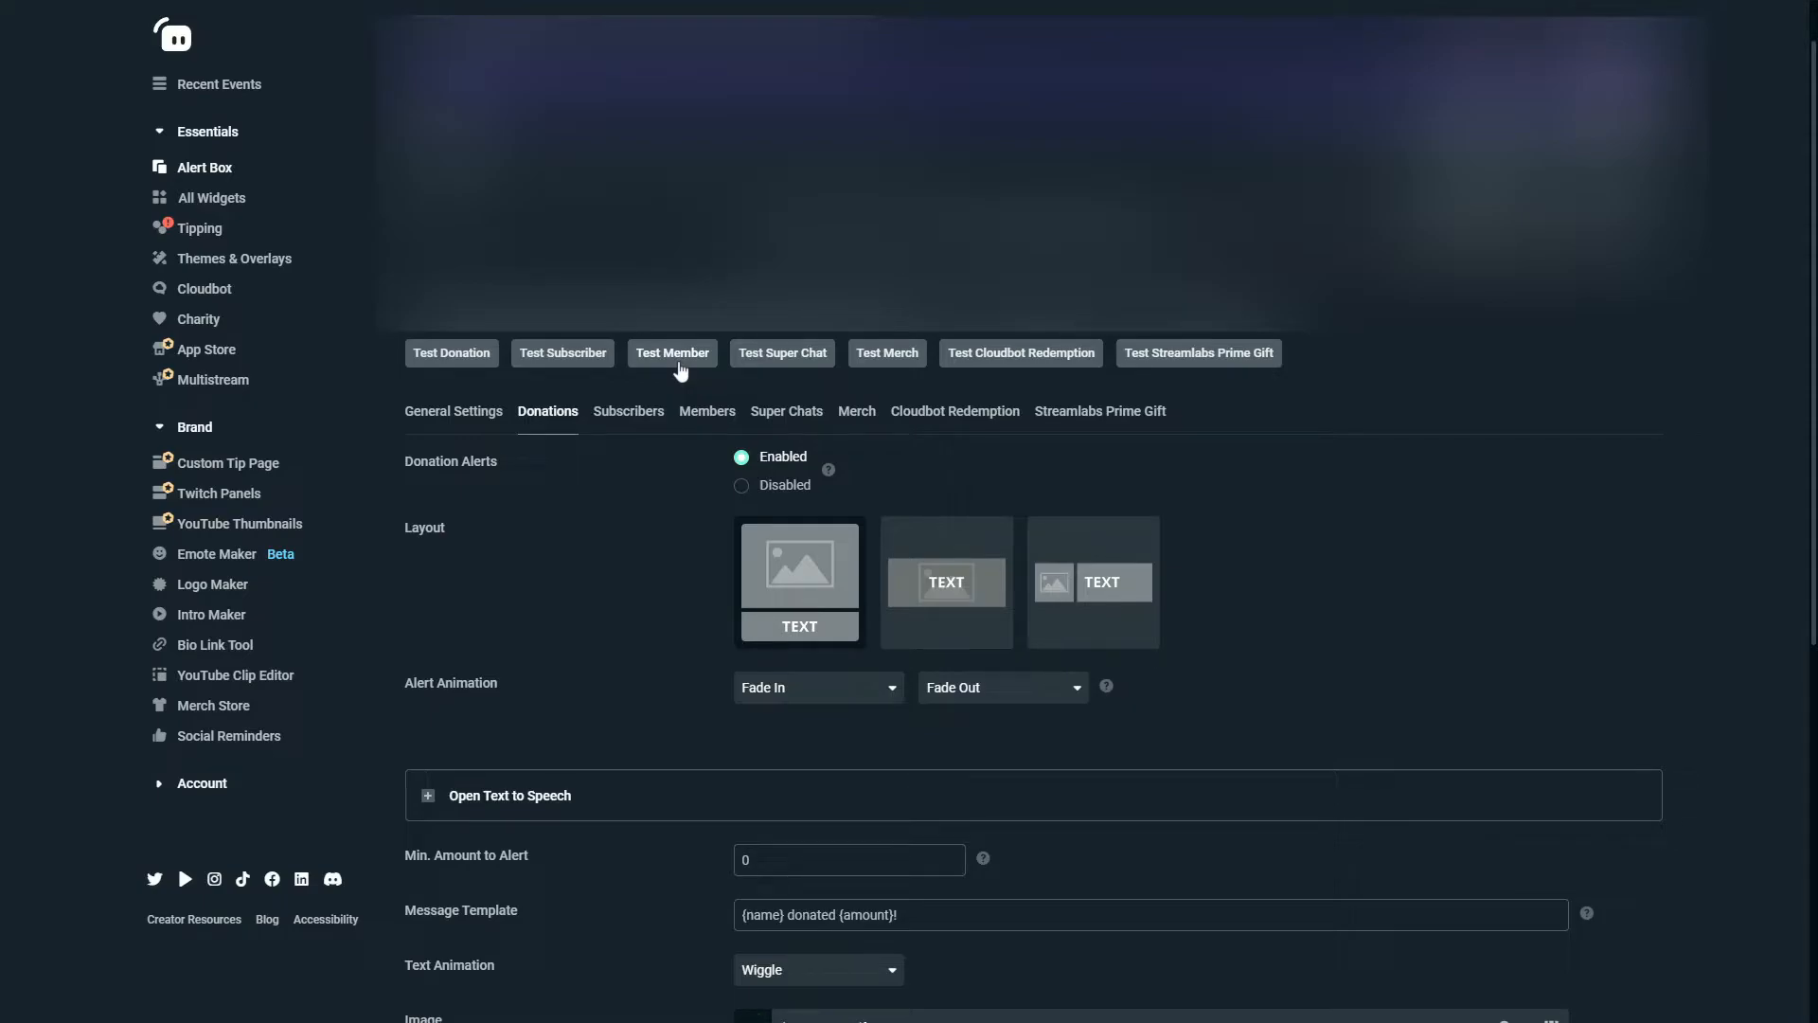
Look through the alert settings for Donations, Subscribers and Members.
scroll(616, 616, down, 7)
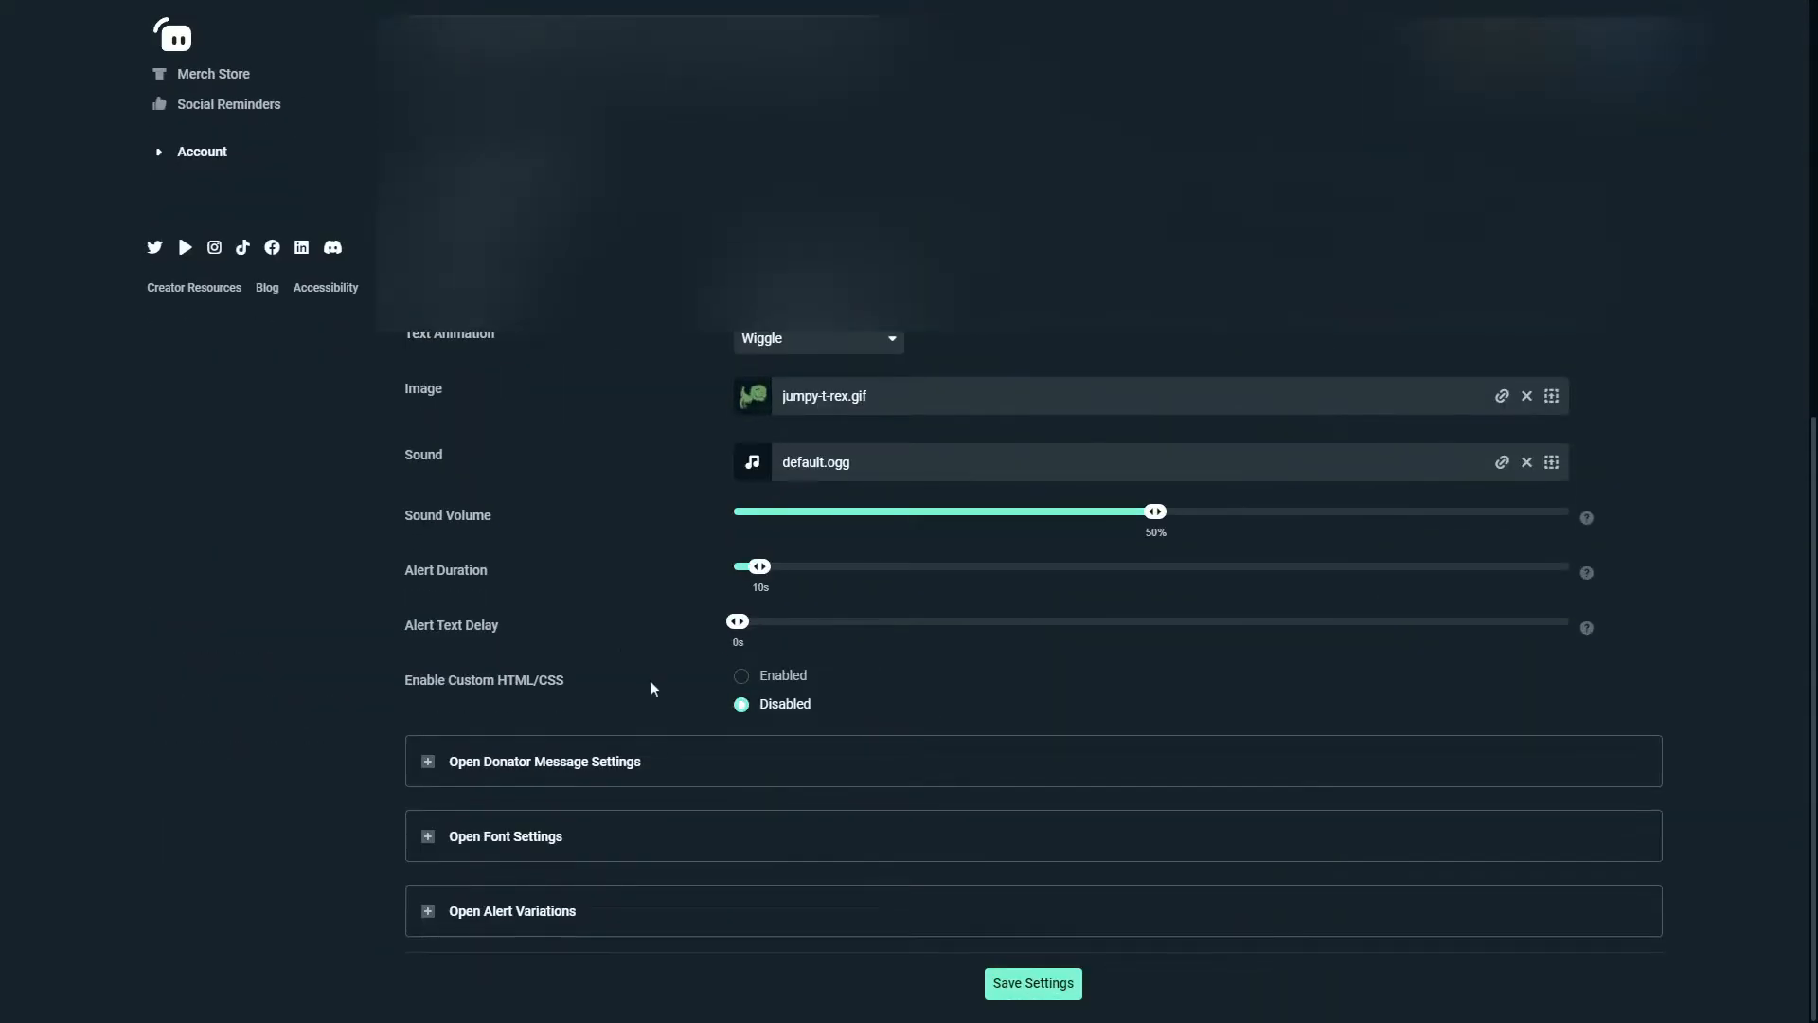
scroll(650, 679, up, 8)
click(628, 489)
click(708, 489)
scroll(663, 580, down, 5)
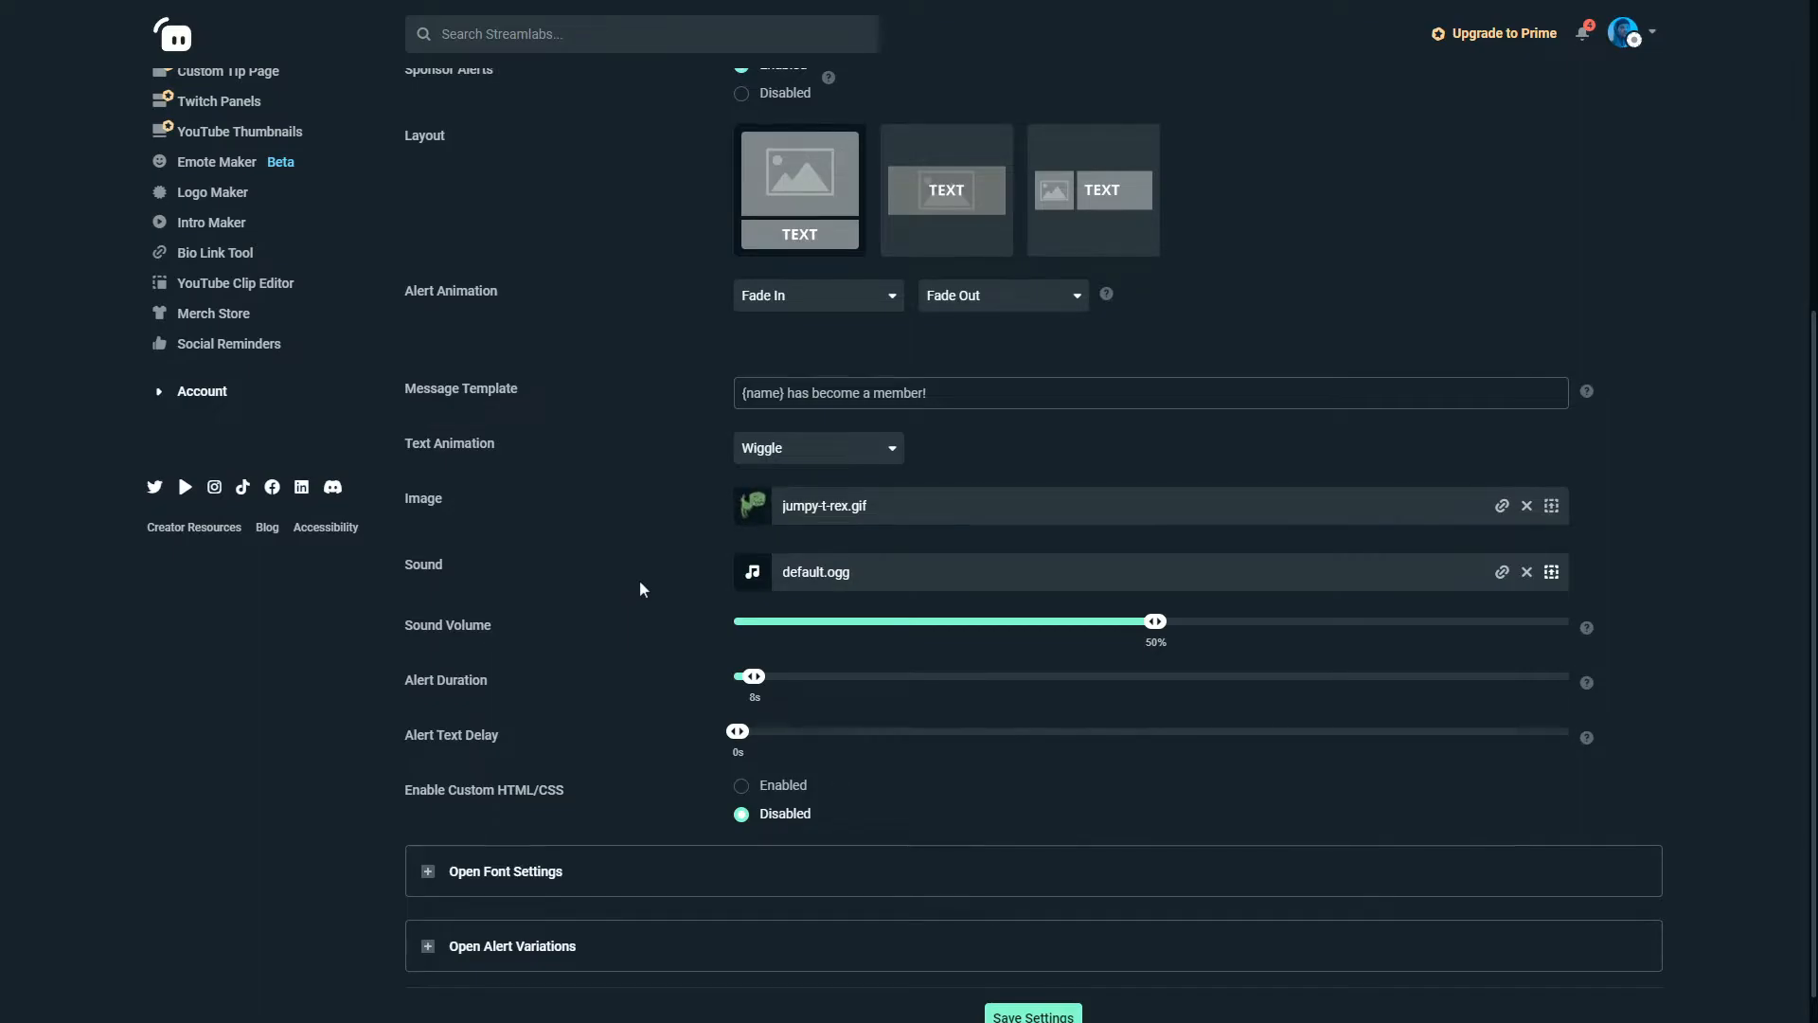
scroll(613, 607, up, 5)
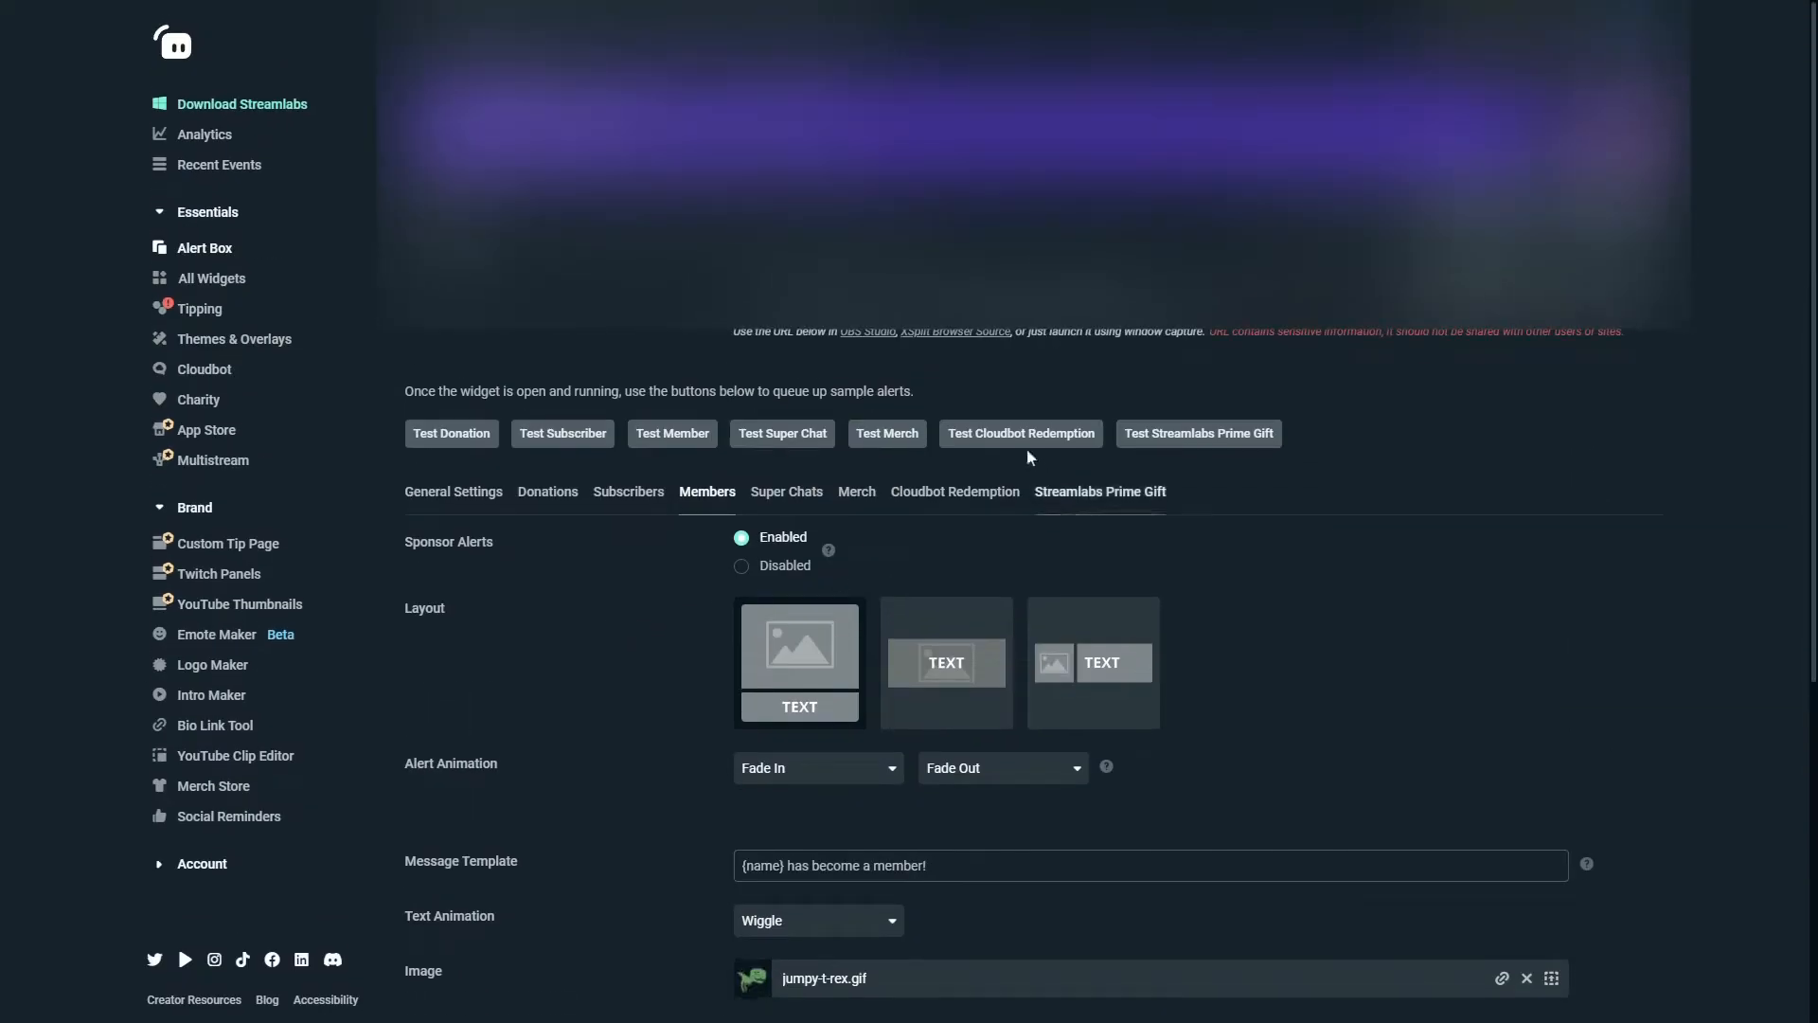
Return to the Donations alert settings and view the available entrance and exit alert animations.
click(546, 493)
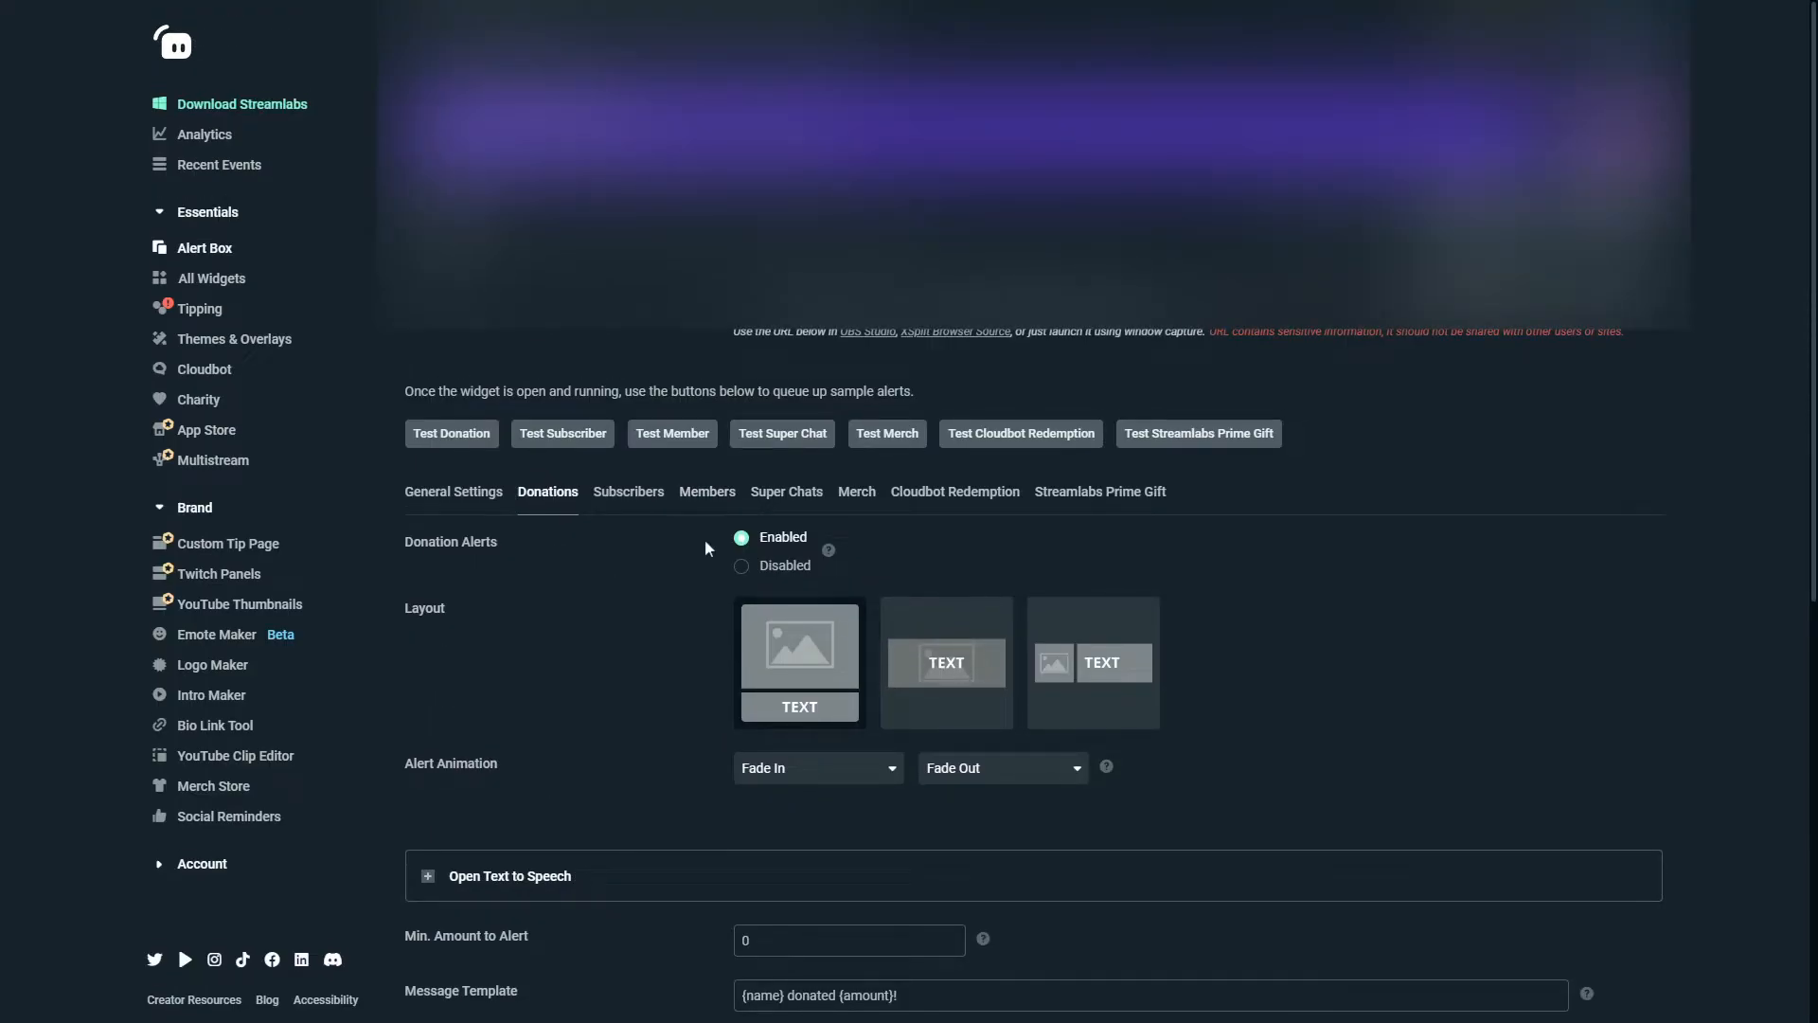
scroll(707, 536, down, 3)
scroll(661, 488, down, 4)
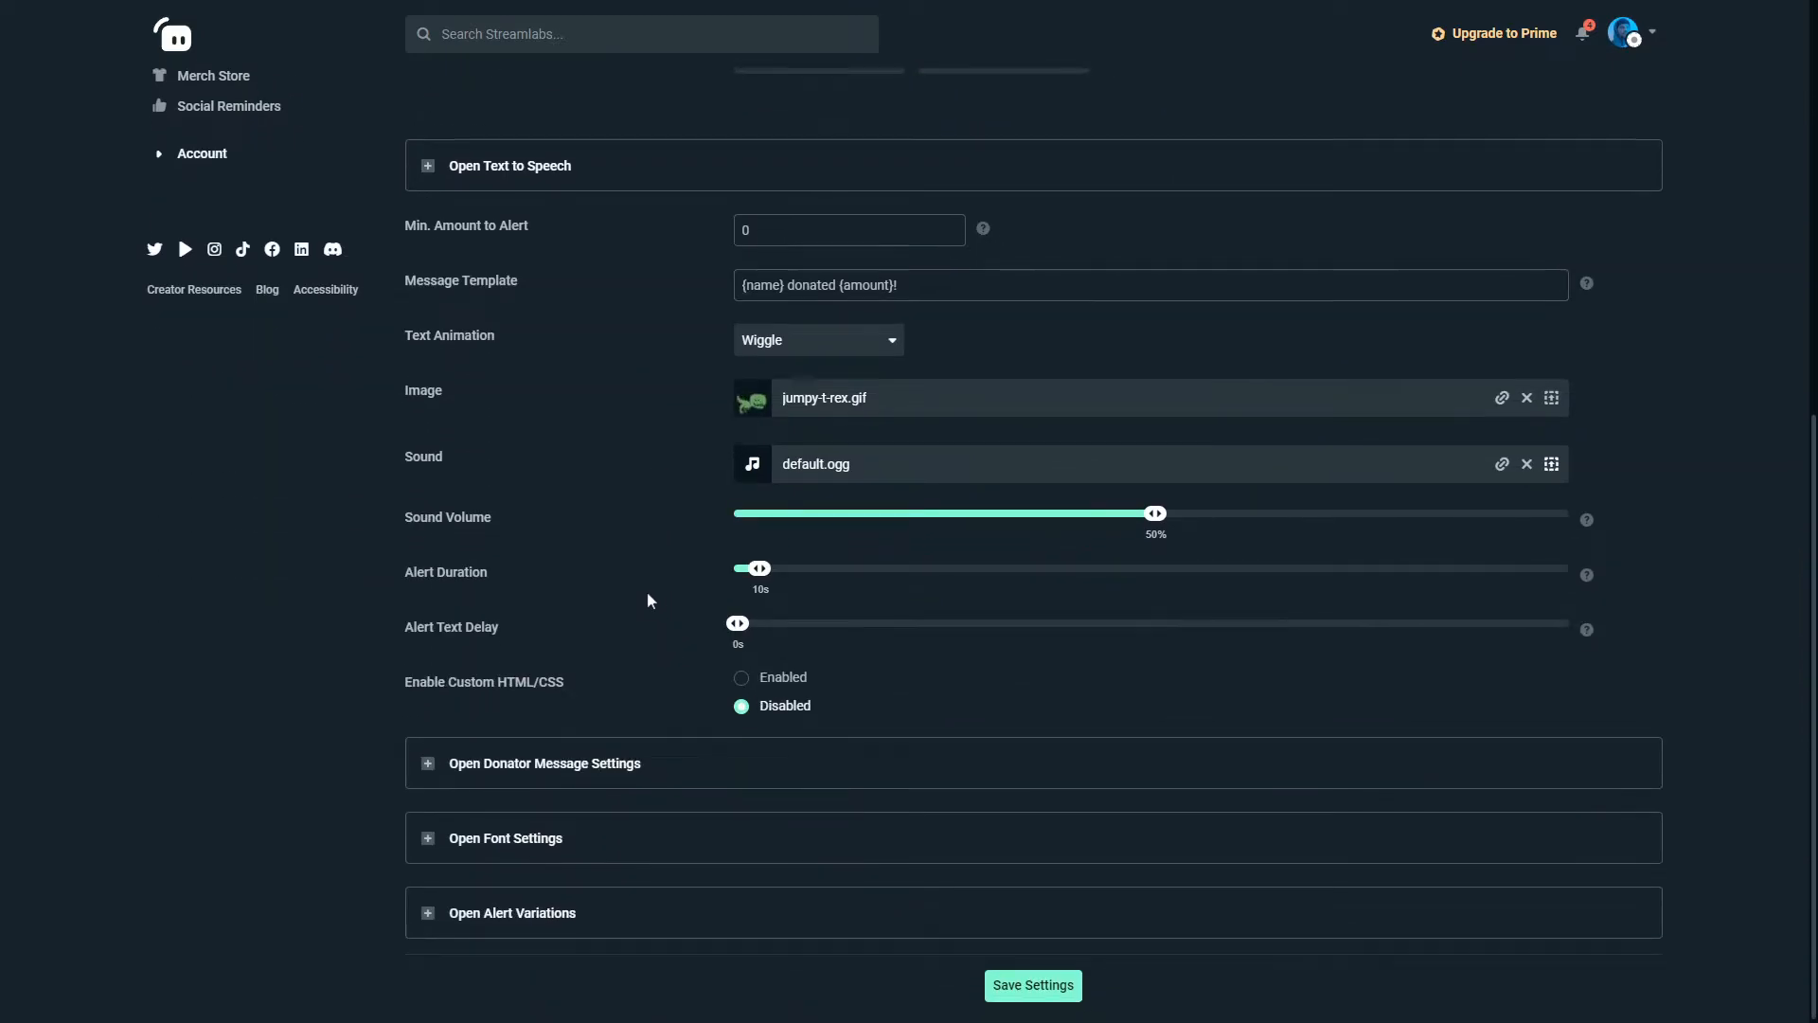
scroll(657, 596, up, 5)
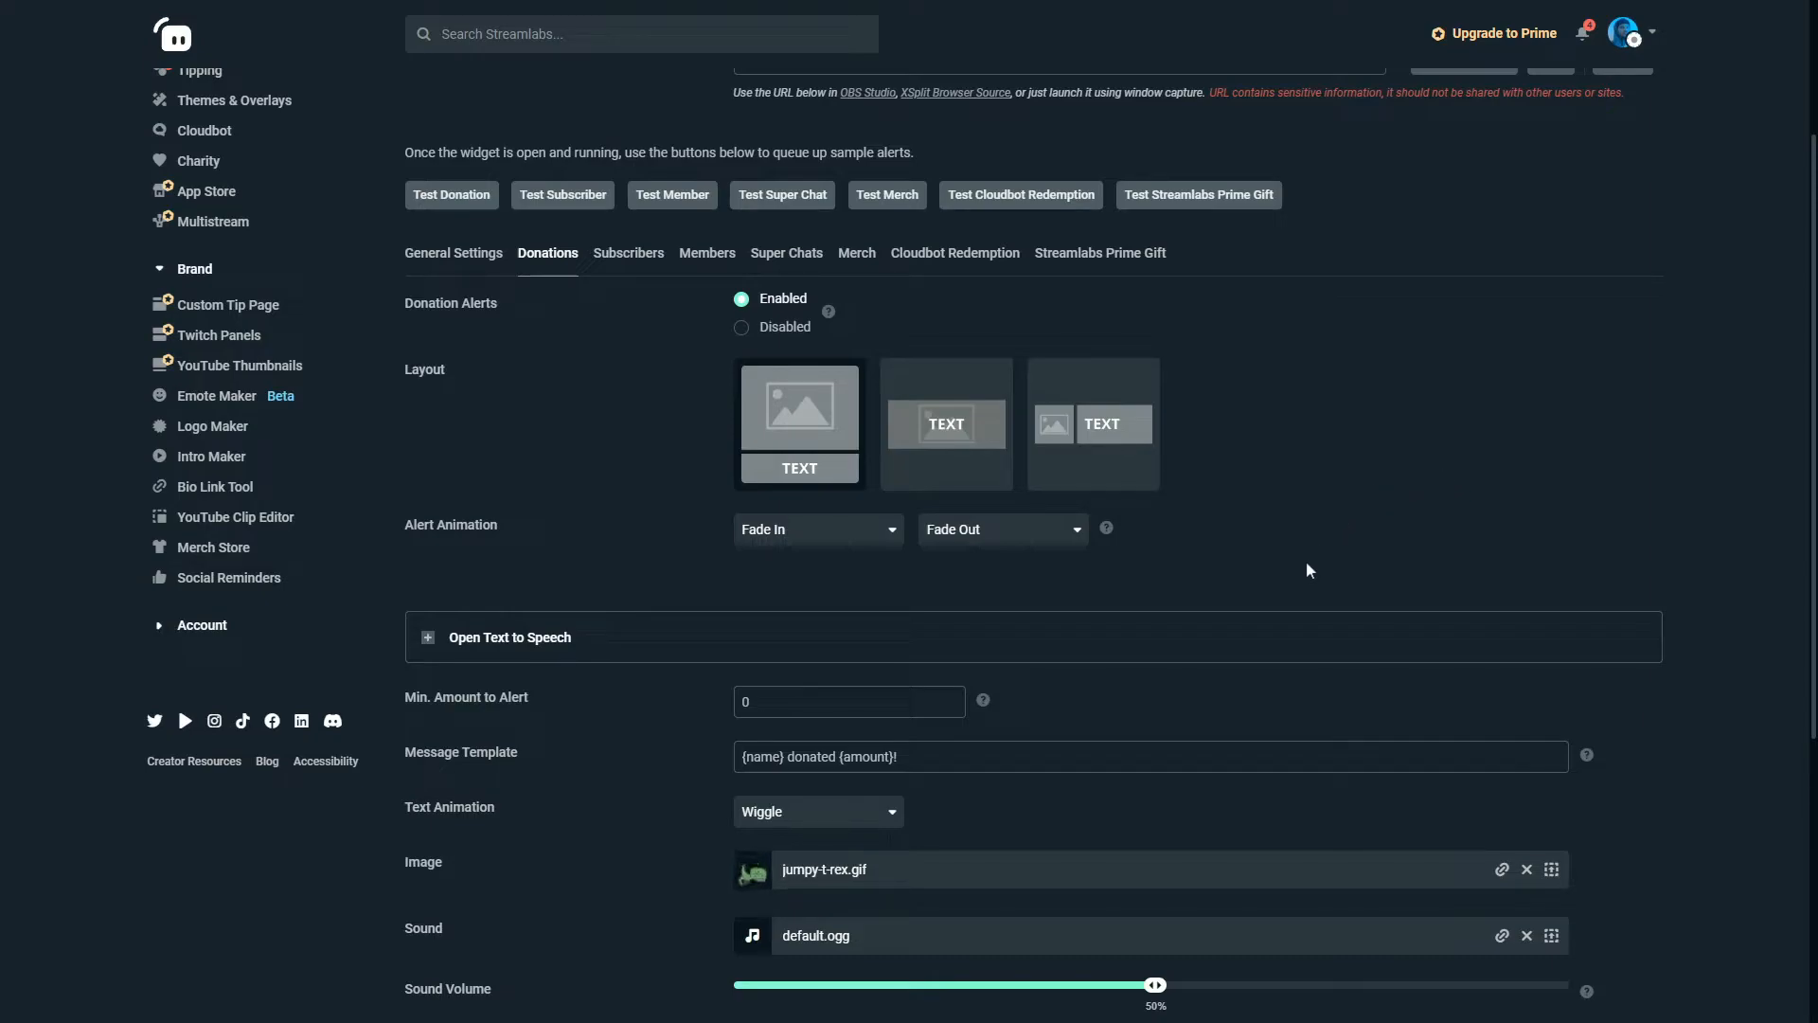
click(837, 536)
click(837, 540)
click(950, 538)
click(1018, 534)
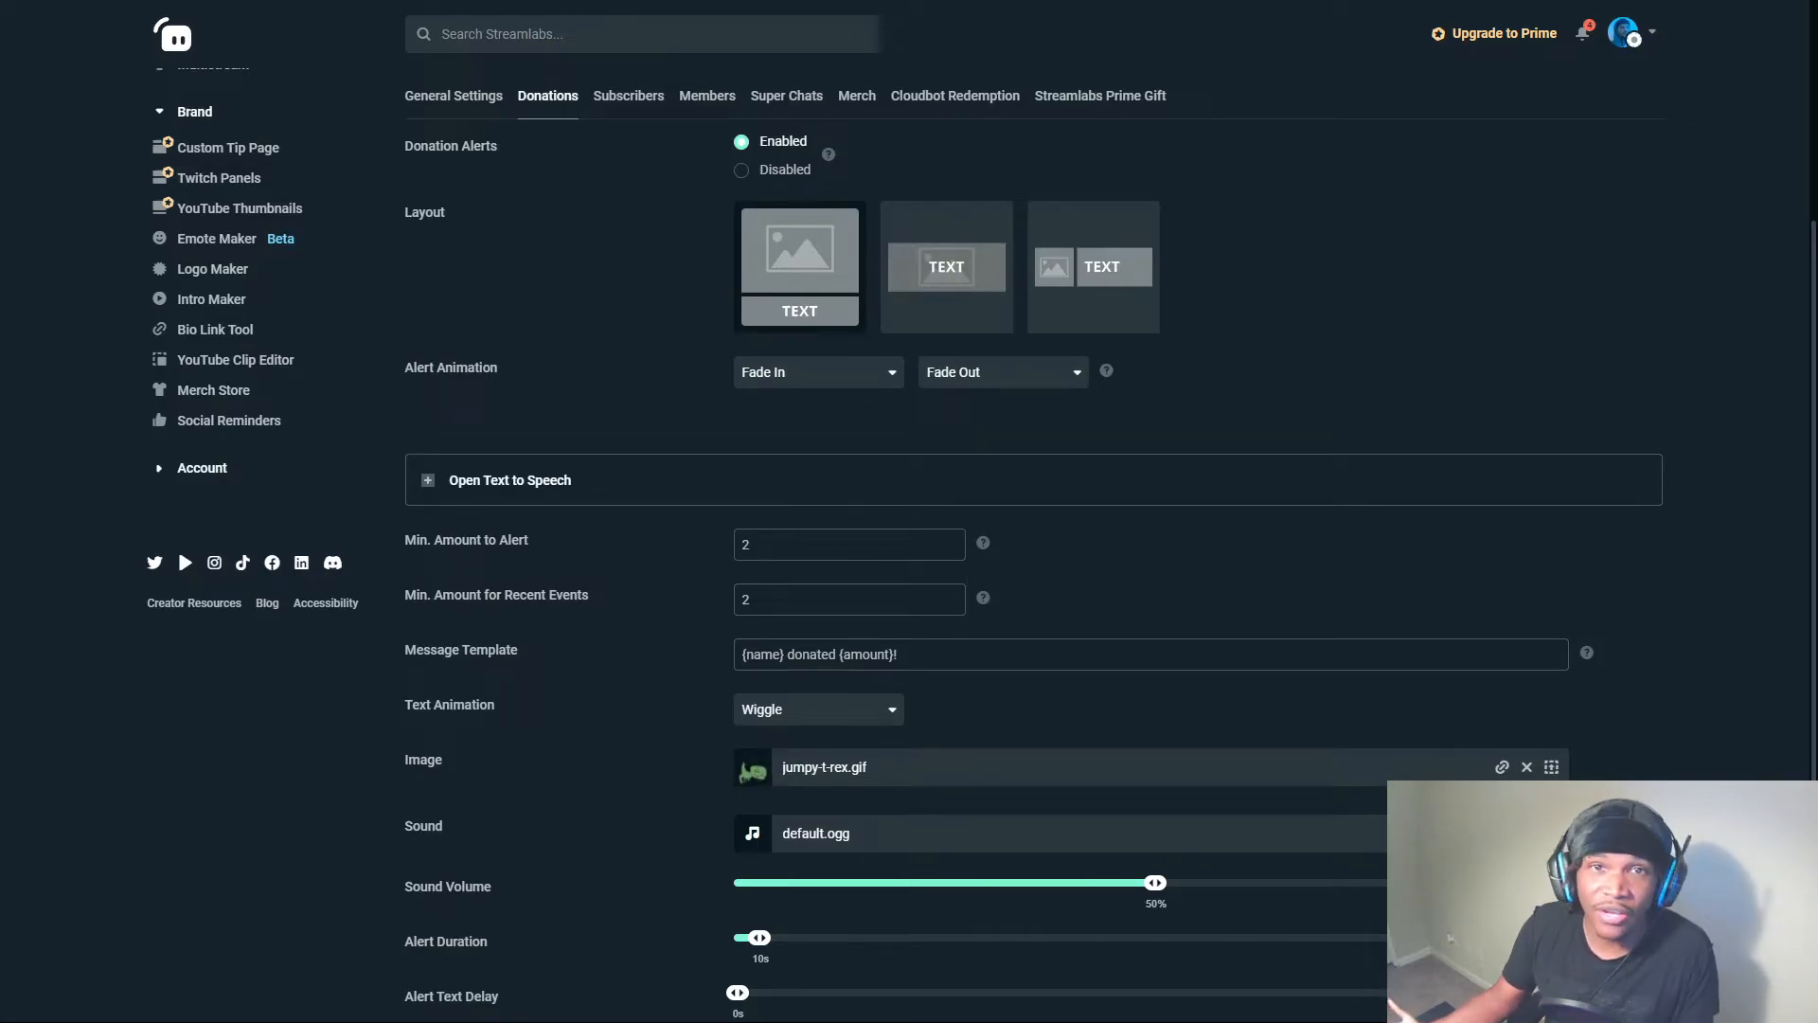
Highlight the donation alert's message template text to examine its name and amount placeholders.
scroll(1021, 494, down, 2)
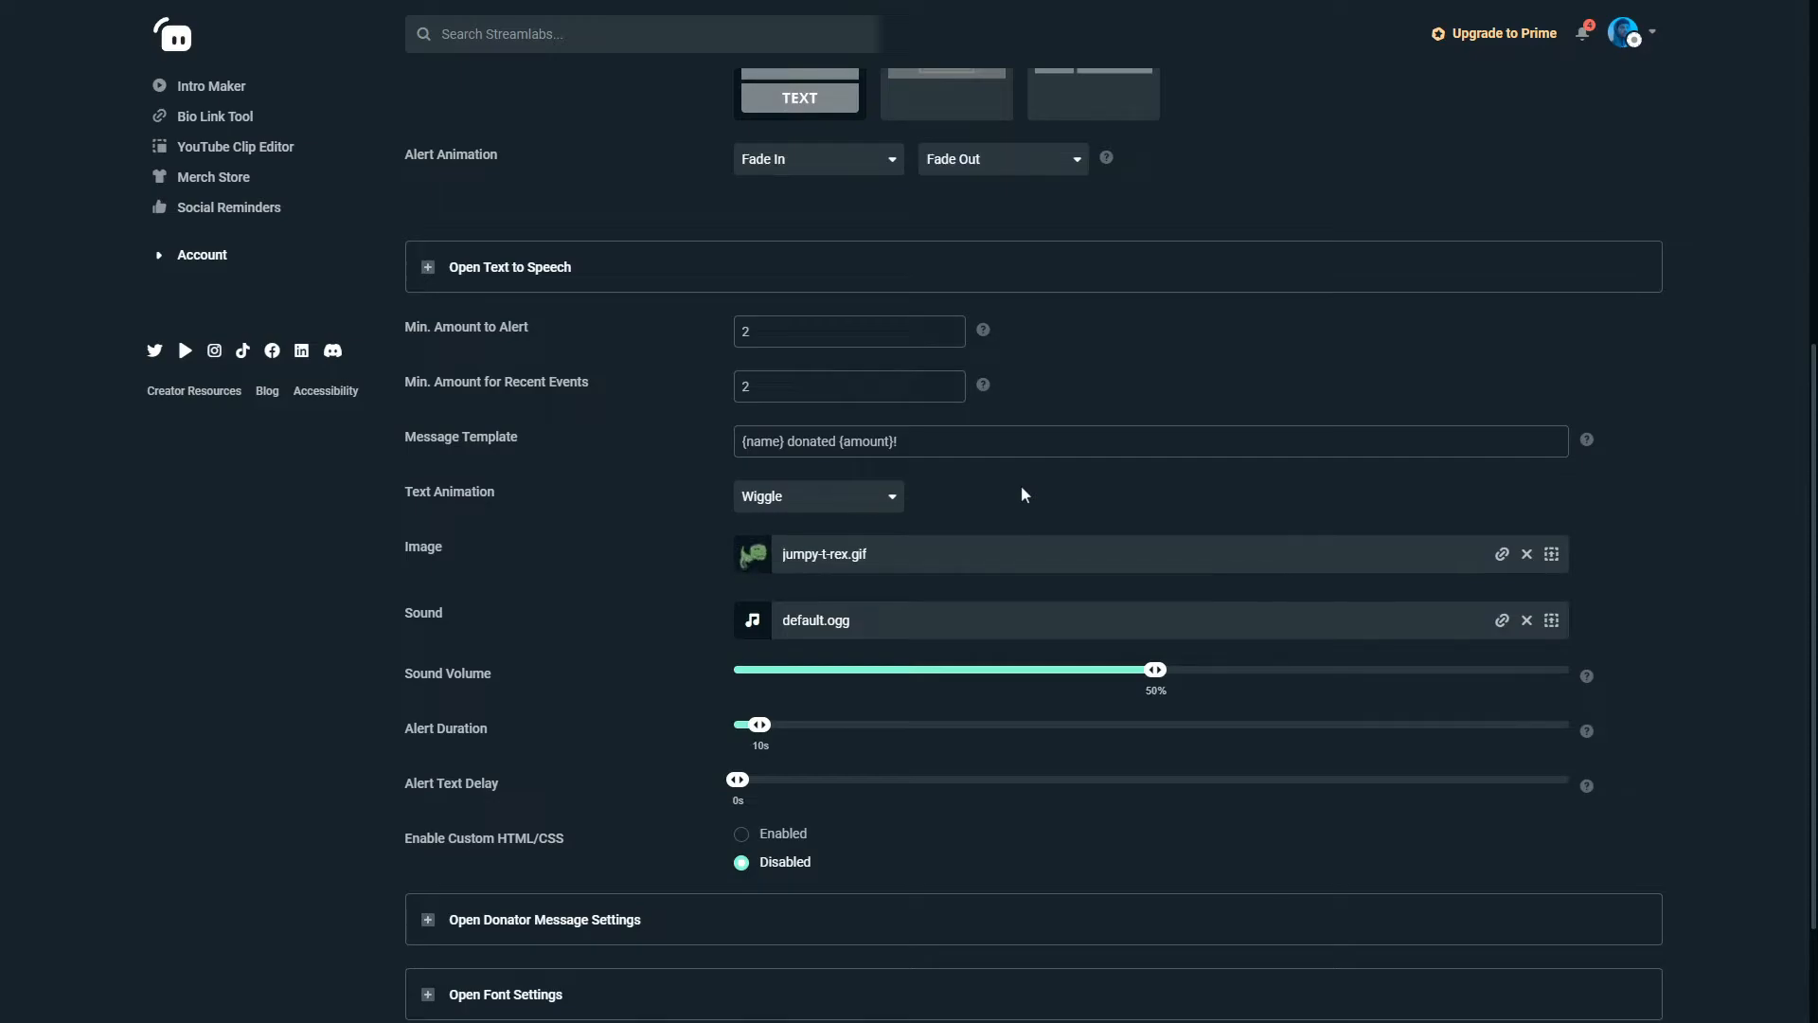
drag(975, 449, 637, 476)
click(637, 473)
drag(920, 438, 707, 441)
click(663, 449)
View the available text animations for the donation alert without choosing a different one.
scroll(661, 449, up, 2)
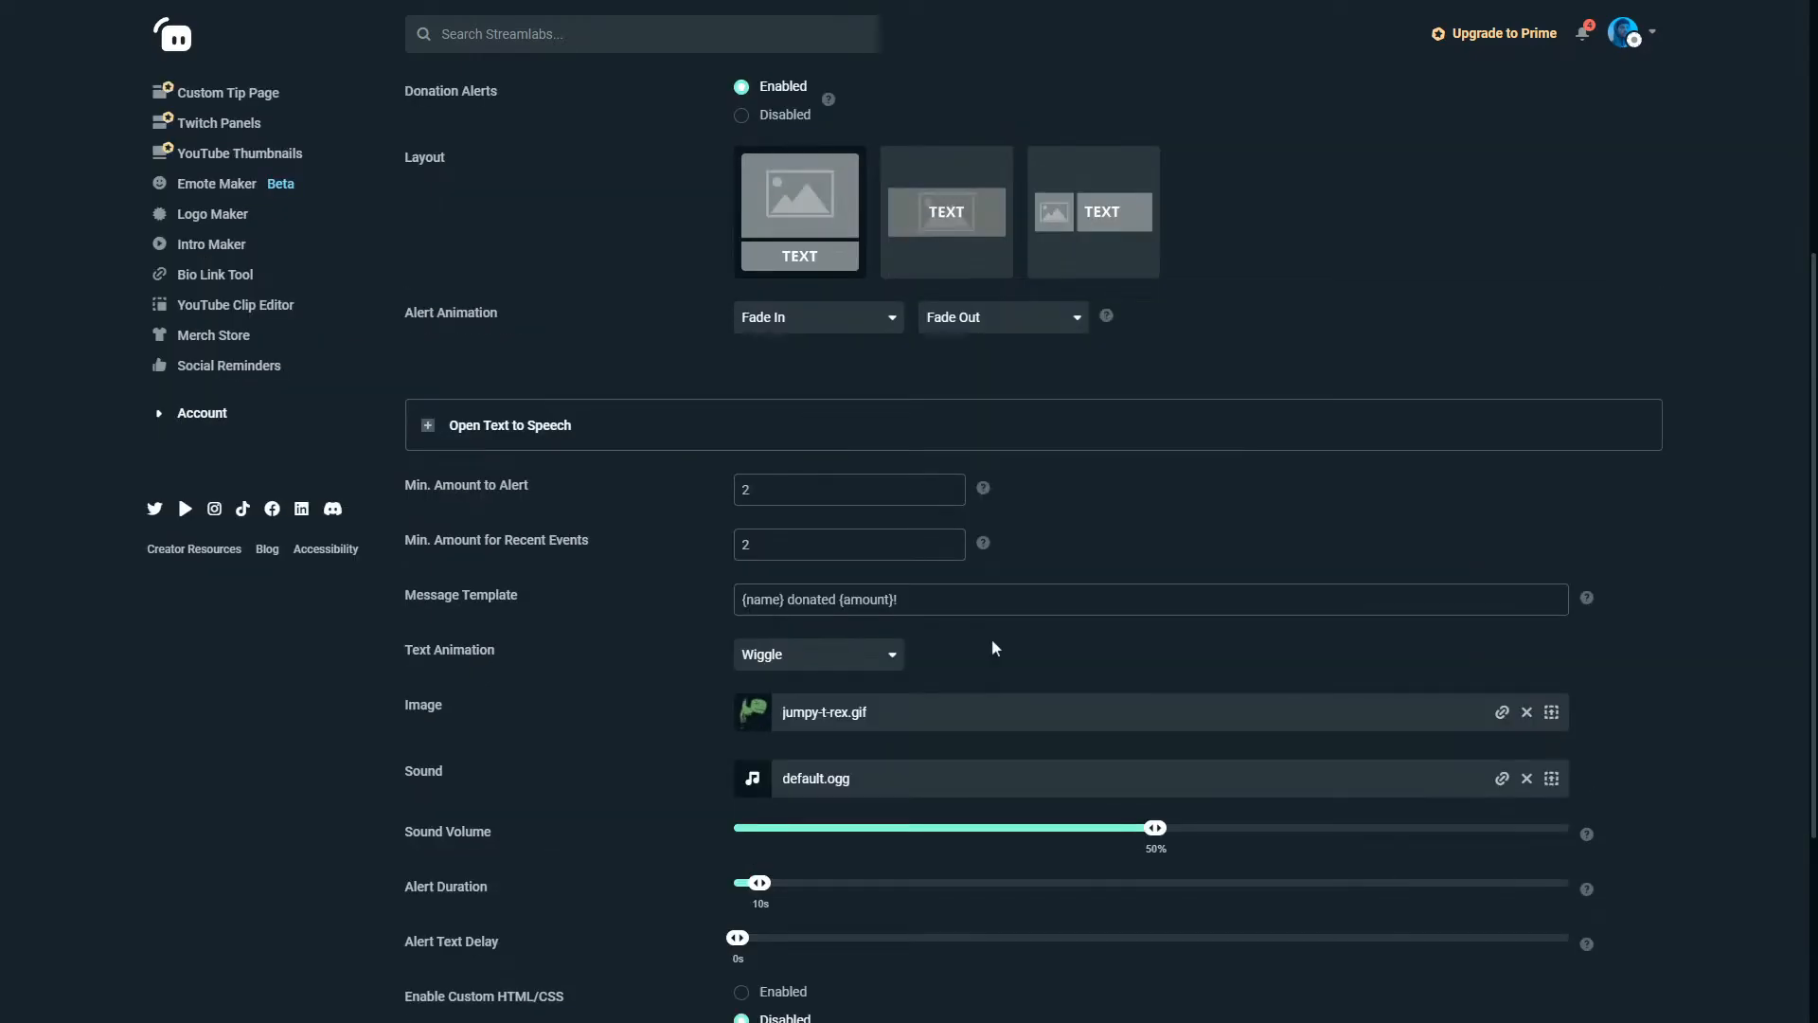
click(853, 654)
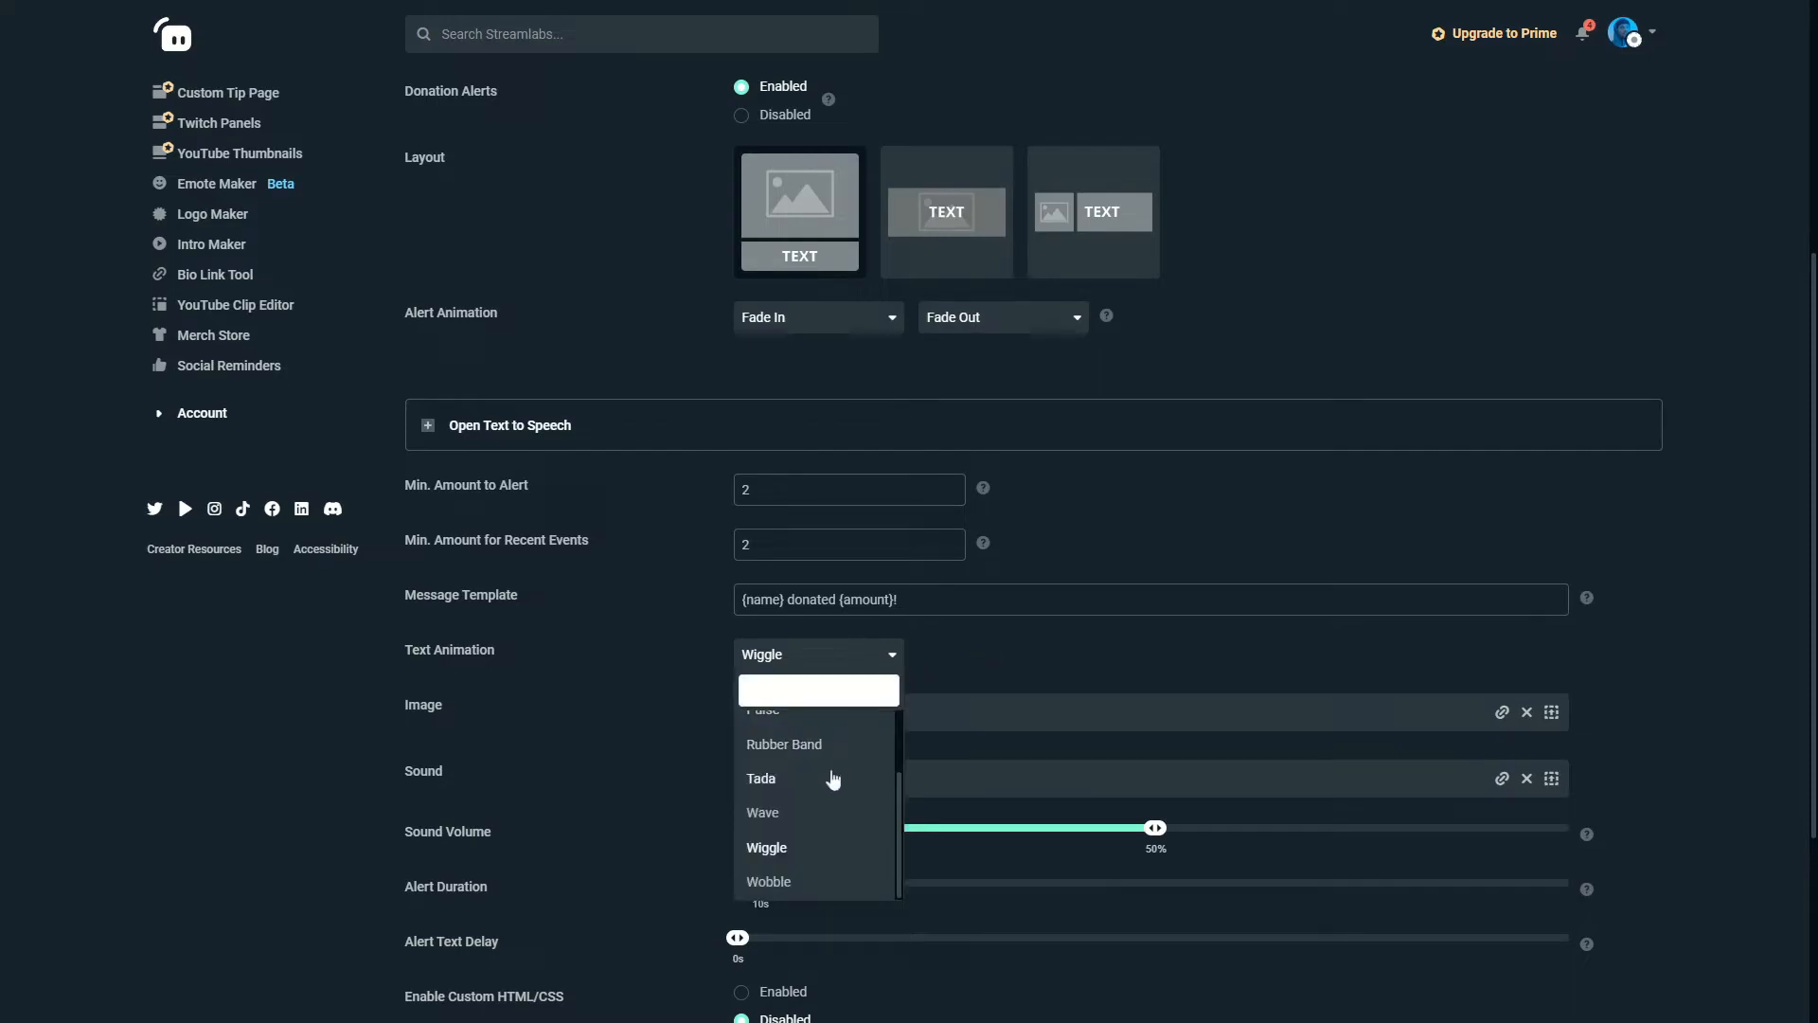
scroll(821, 776, up, 1)
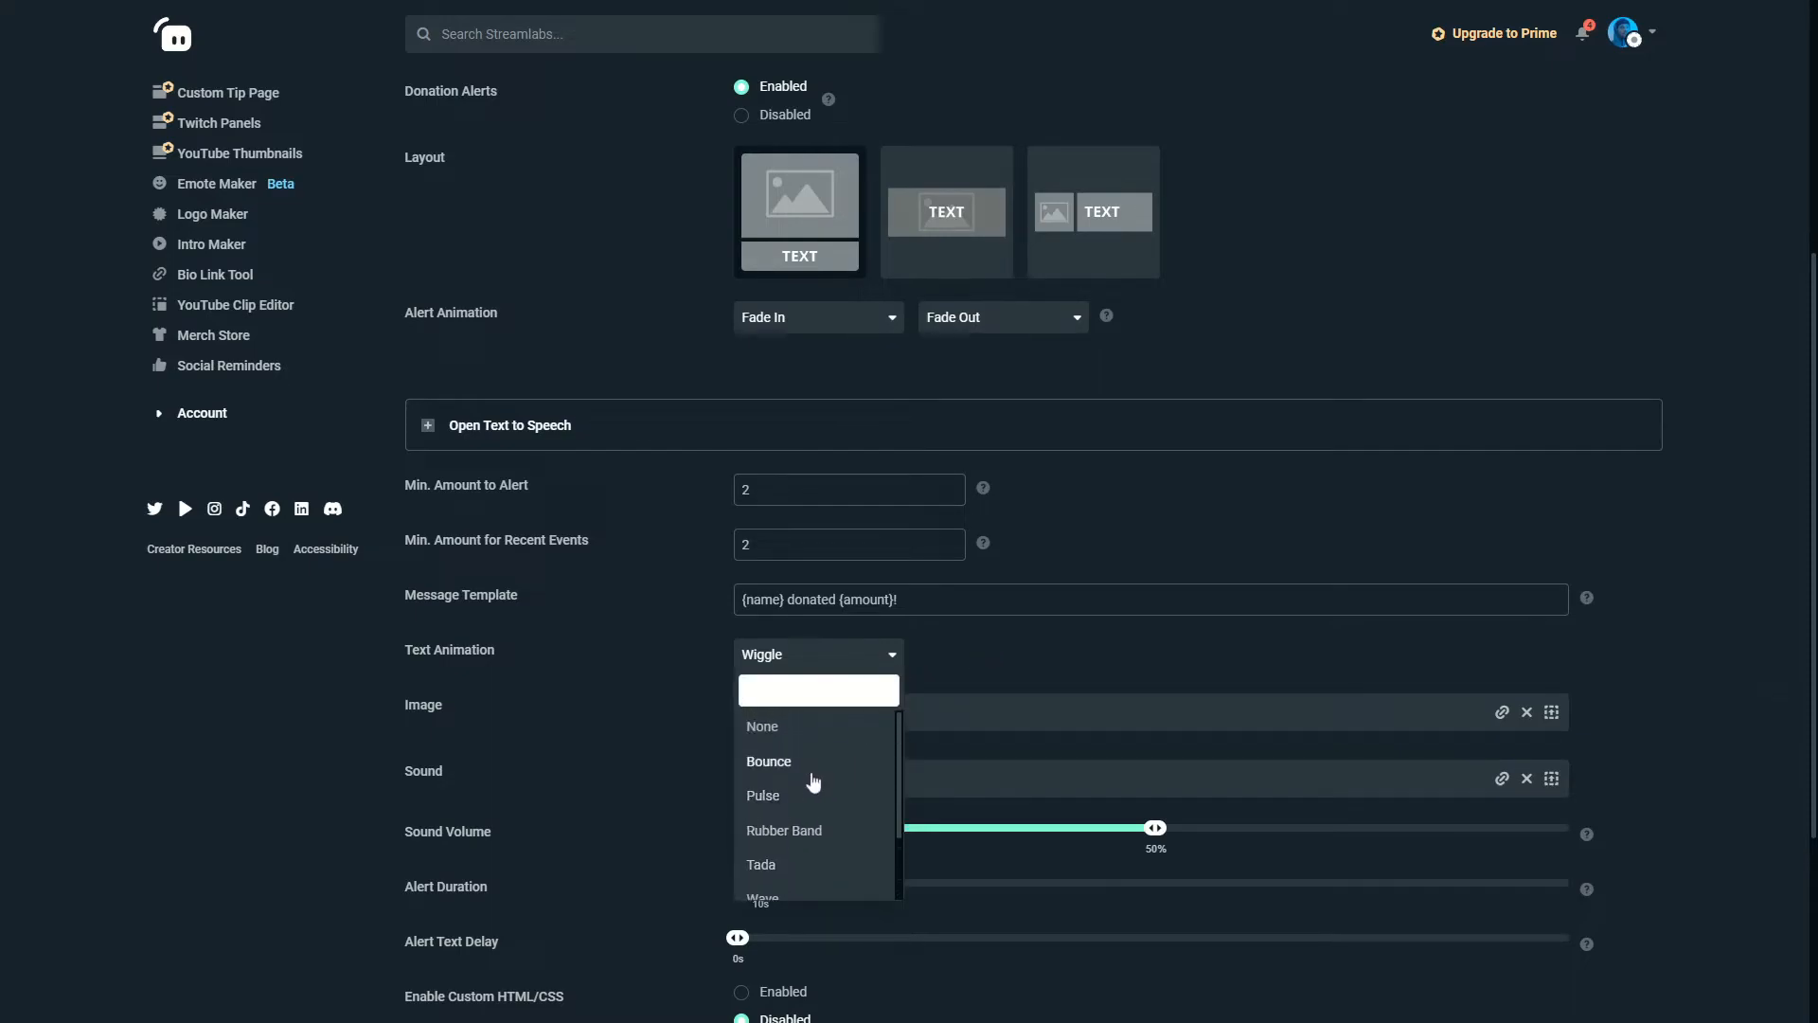
click(962, 678)
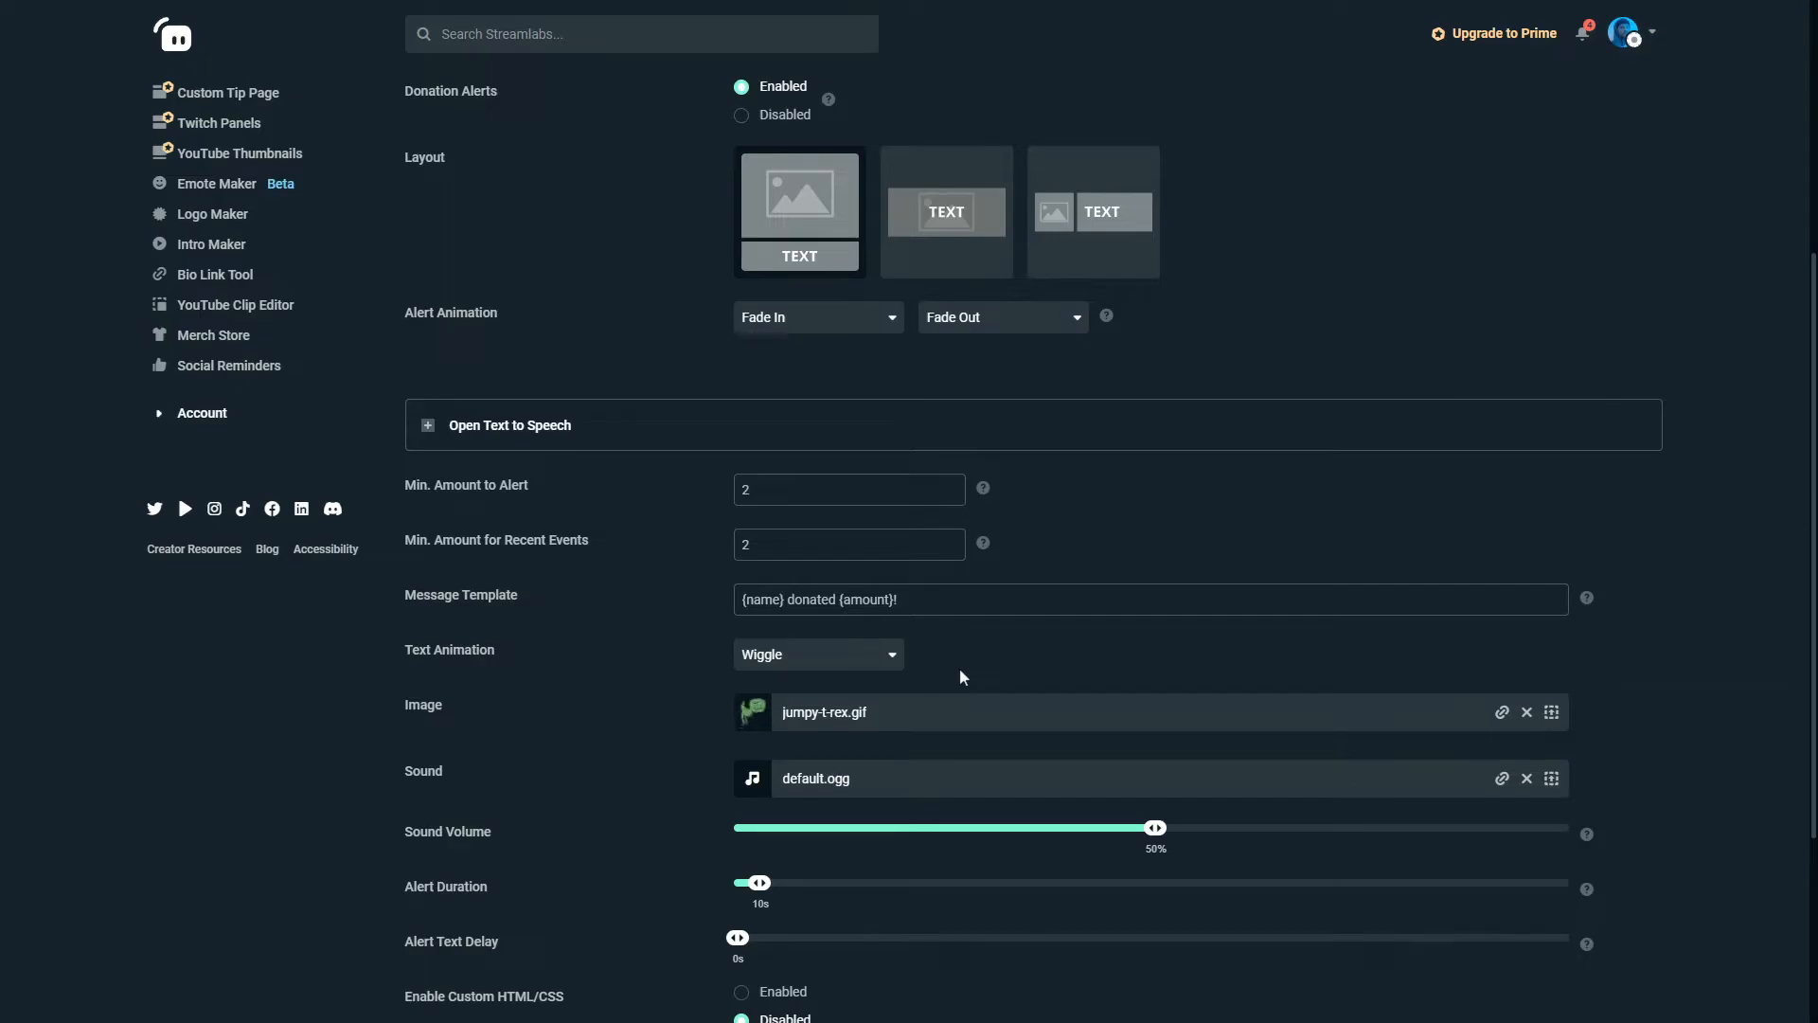
Enable custom HTML/CSS for the donation alert to view its code editor, and disable it again.
scroll(962, 678, down, 2)
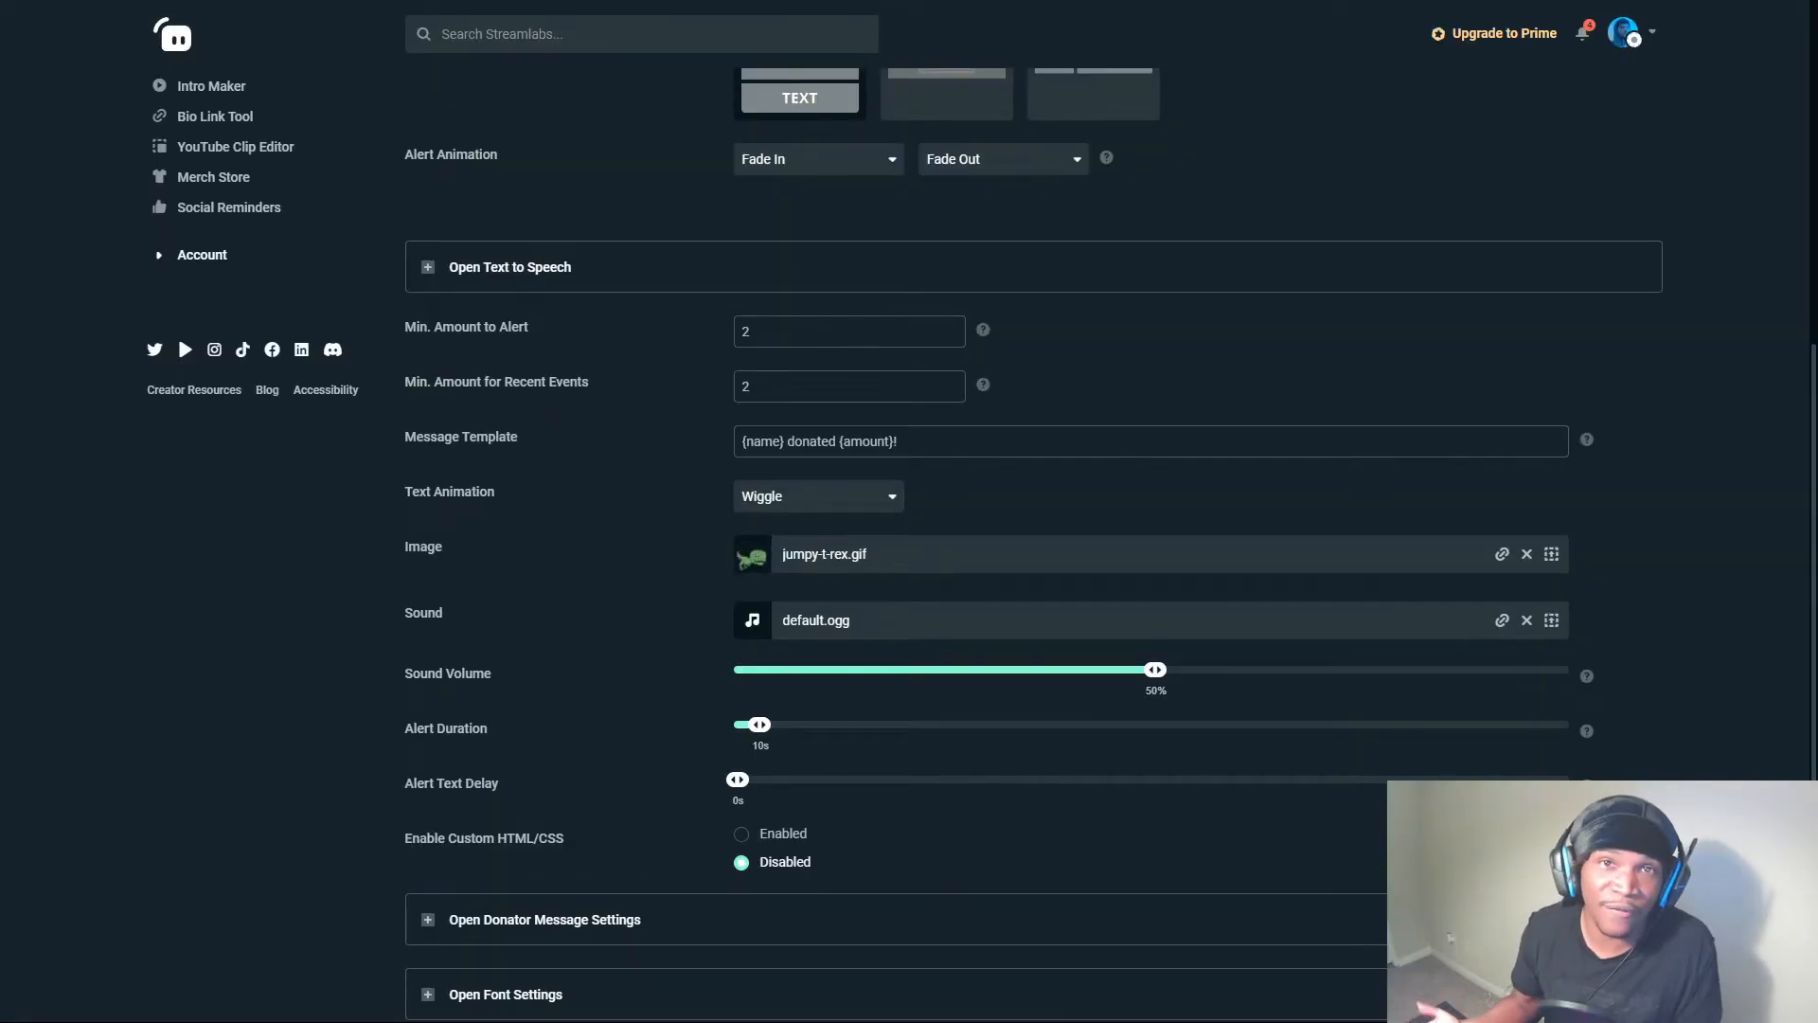
scroll(1752, 495, down, 2)
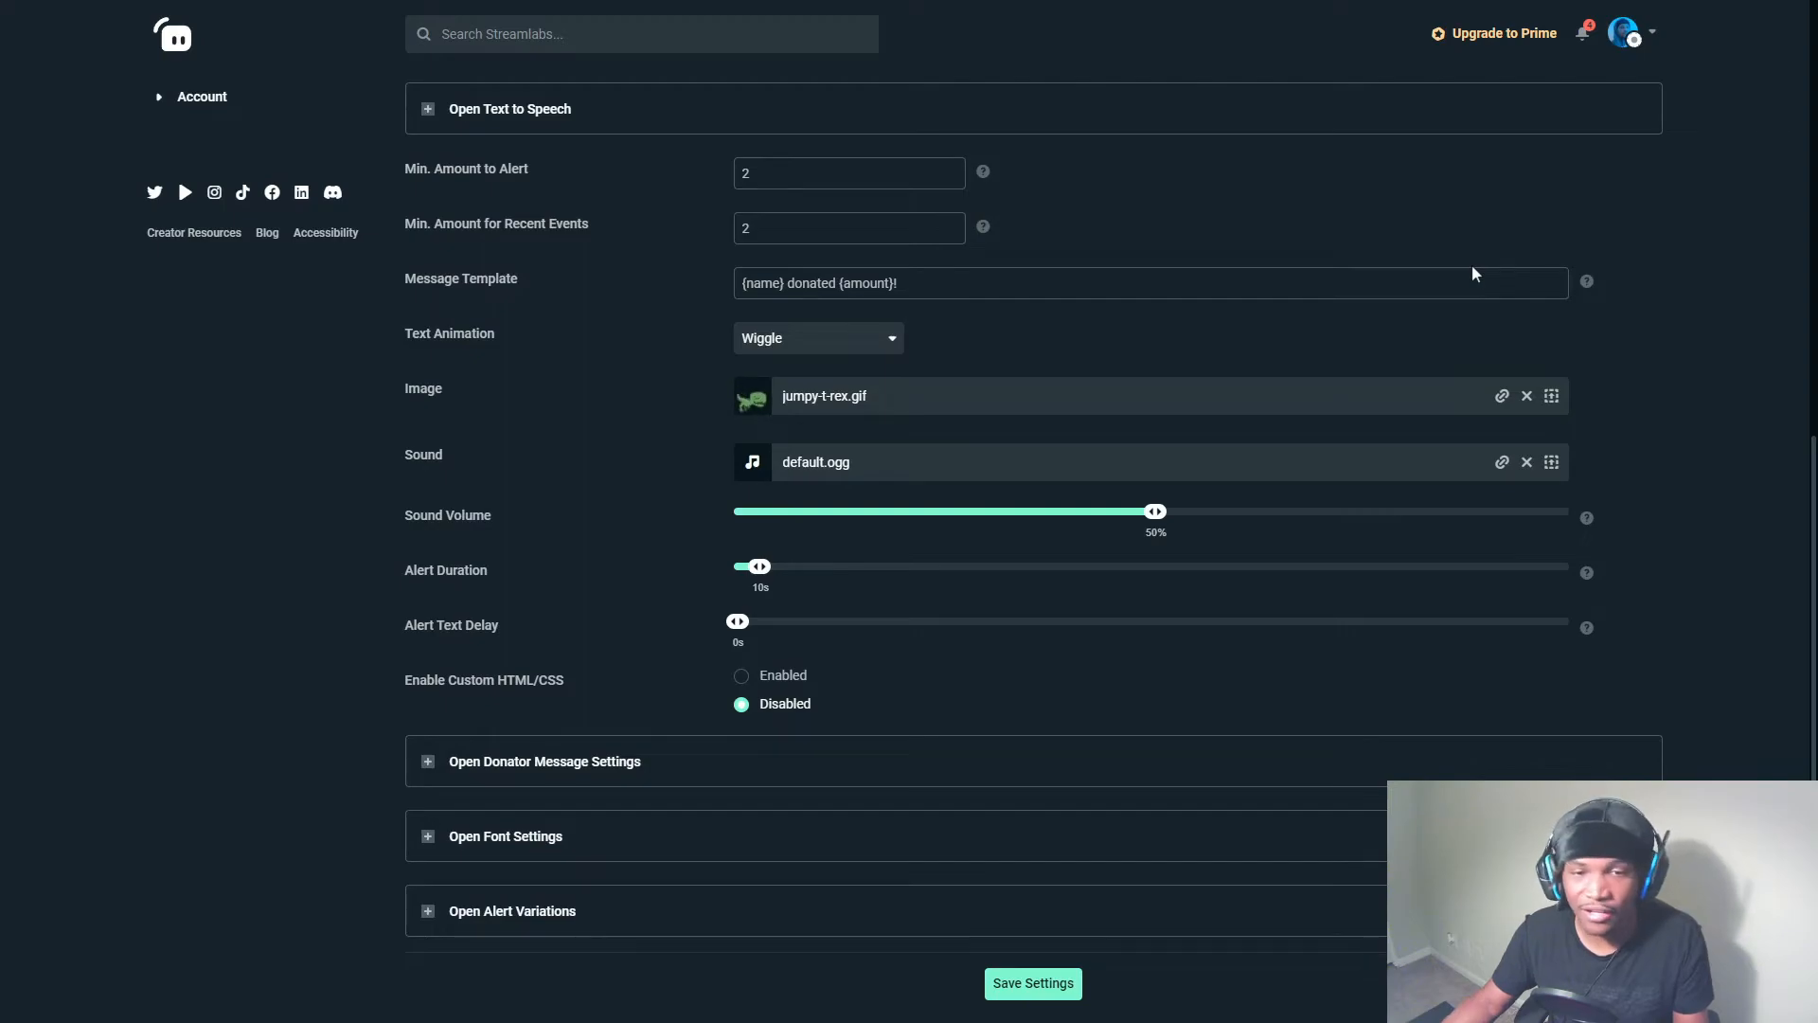
click(741, 675)
scroll(741, 675, down, 3)
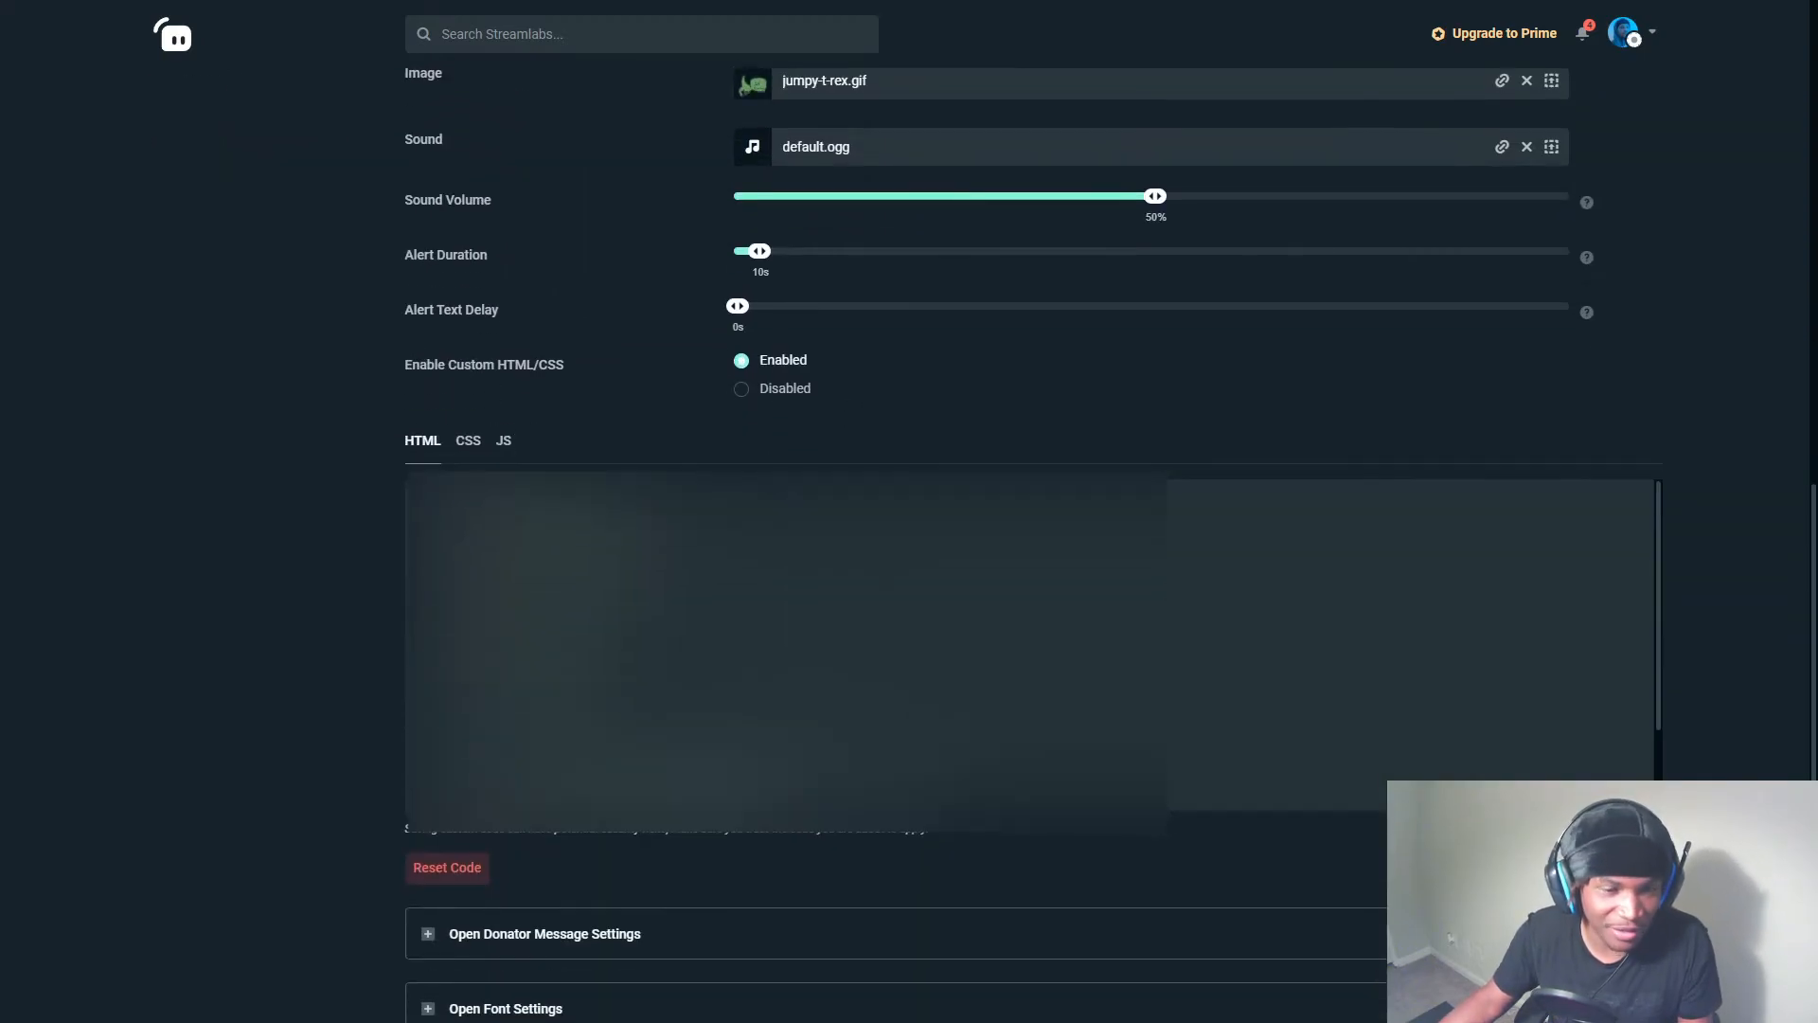
click(784, 389)
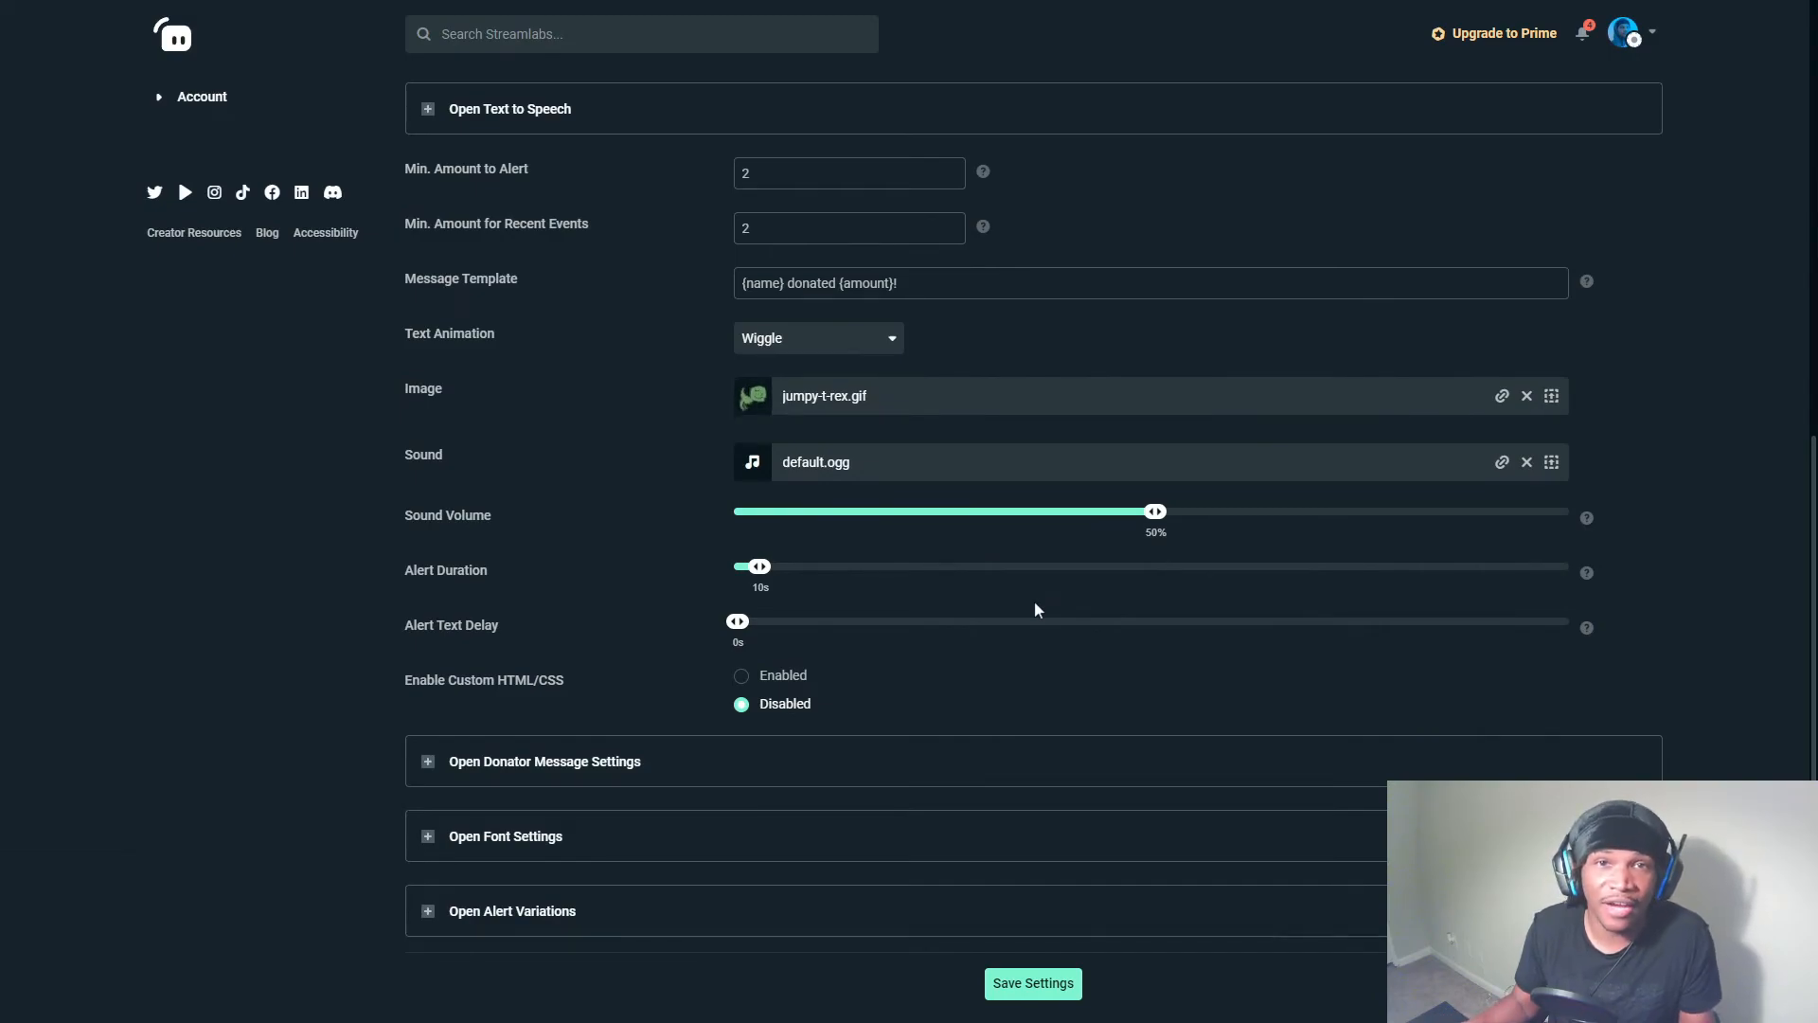
View the donation alert's donator message settings and font settings without changing them, closing each section again.
click(473, 764)
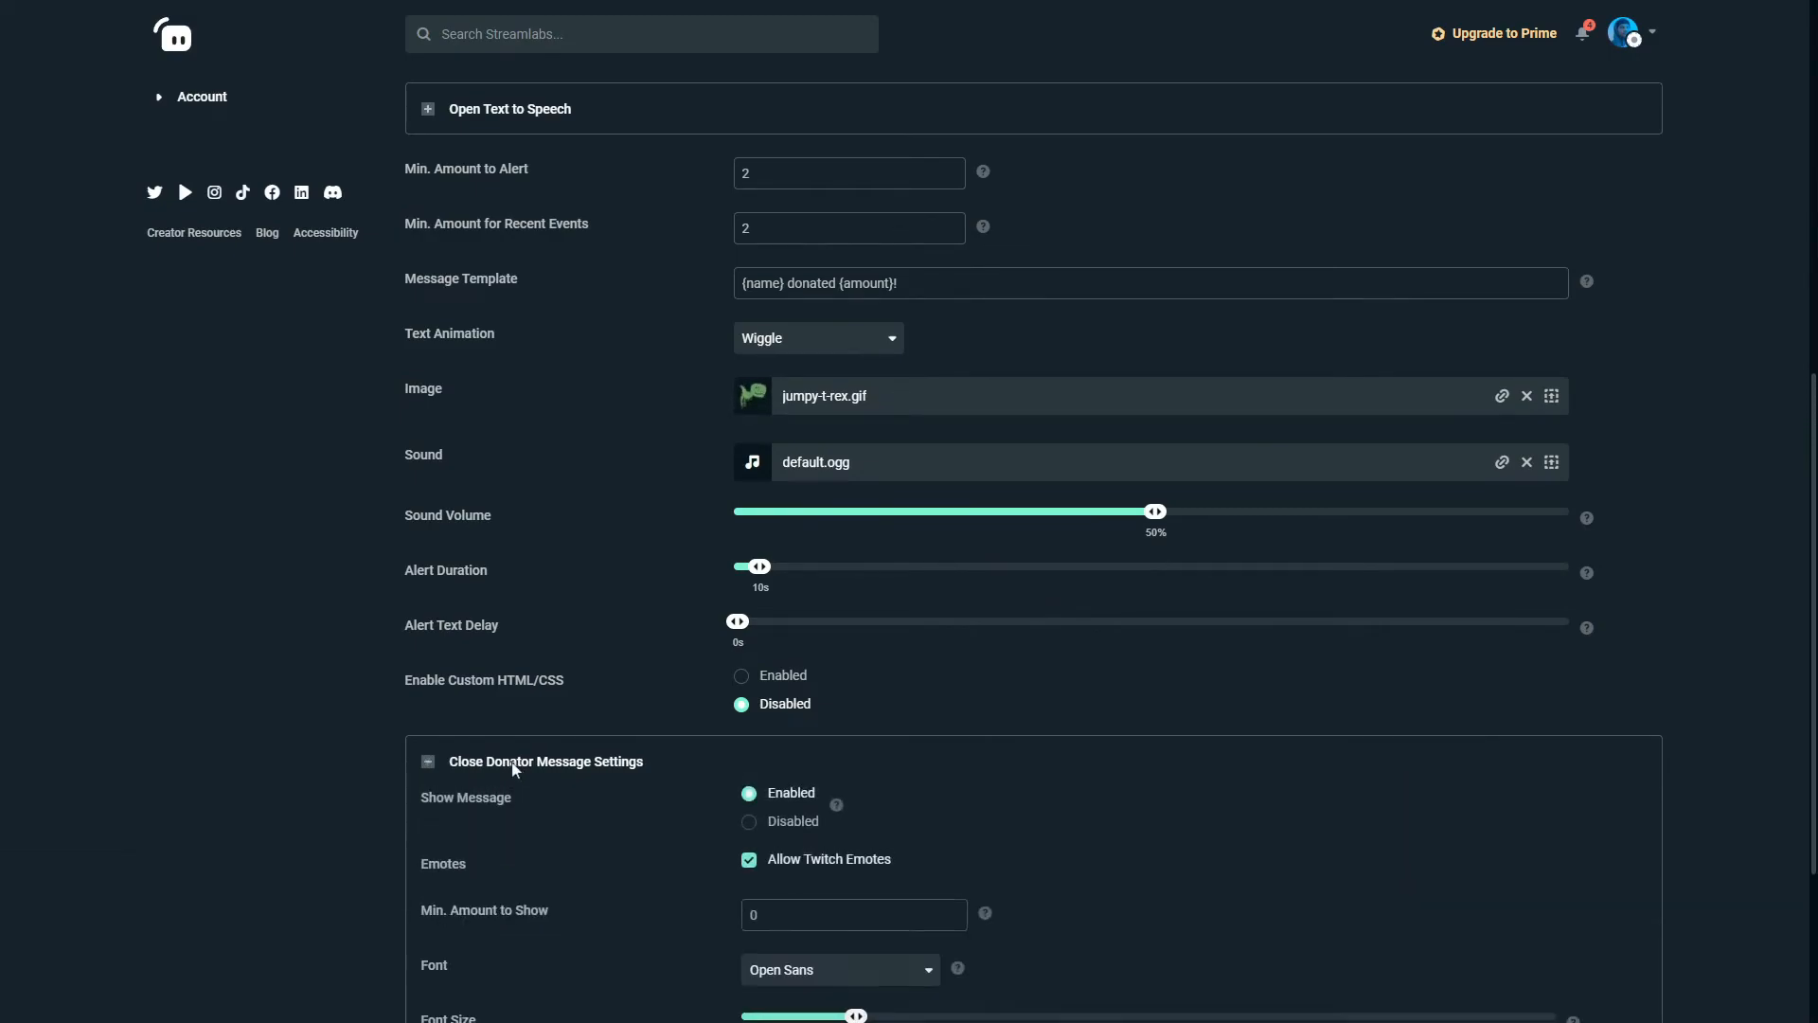
scroll(515, 767, down, 4)
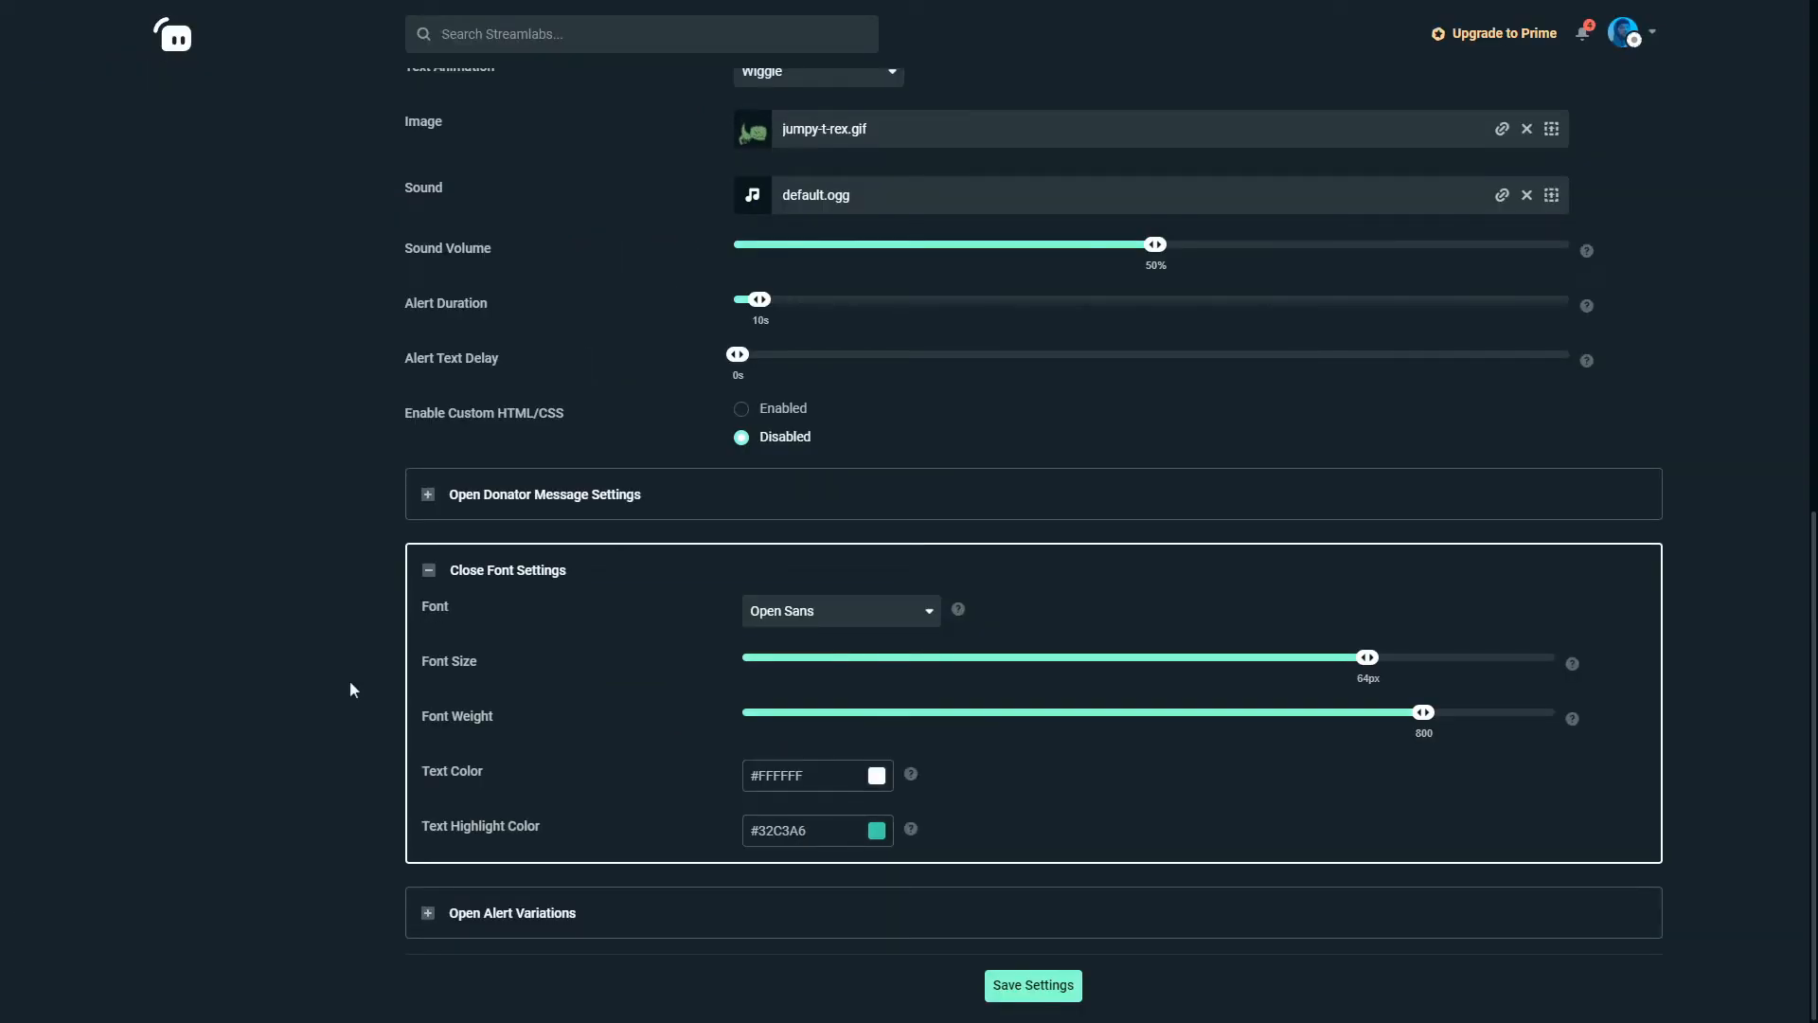
click(429, 571)
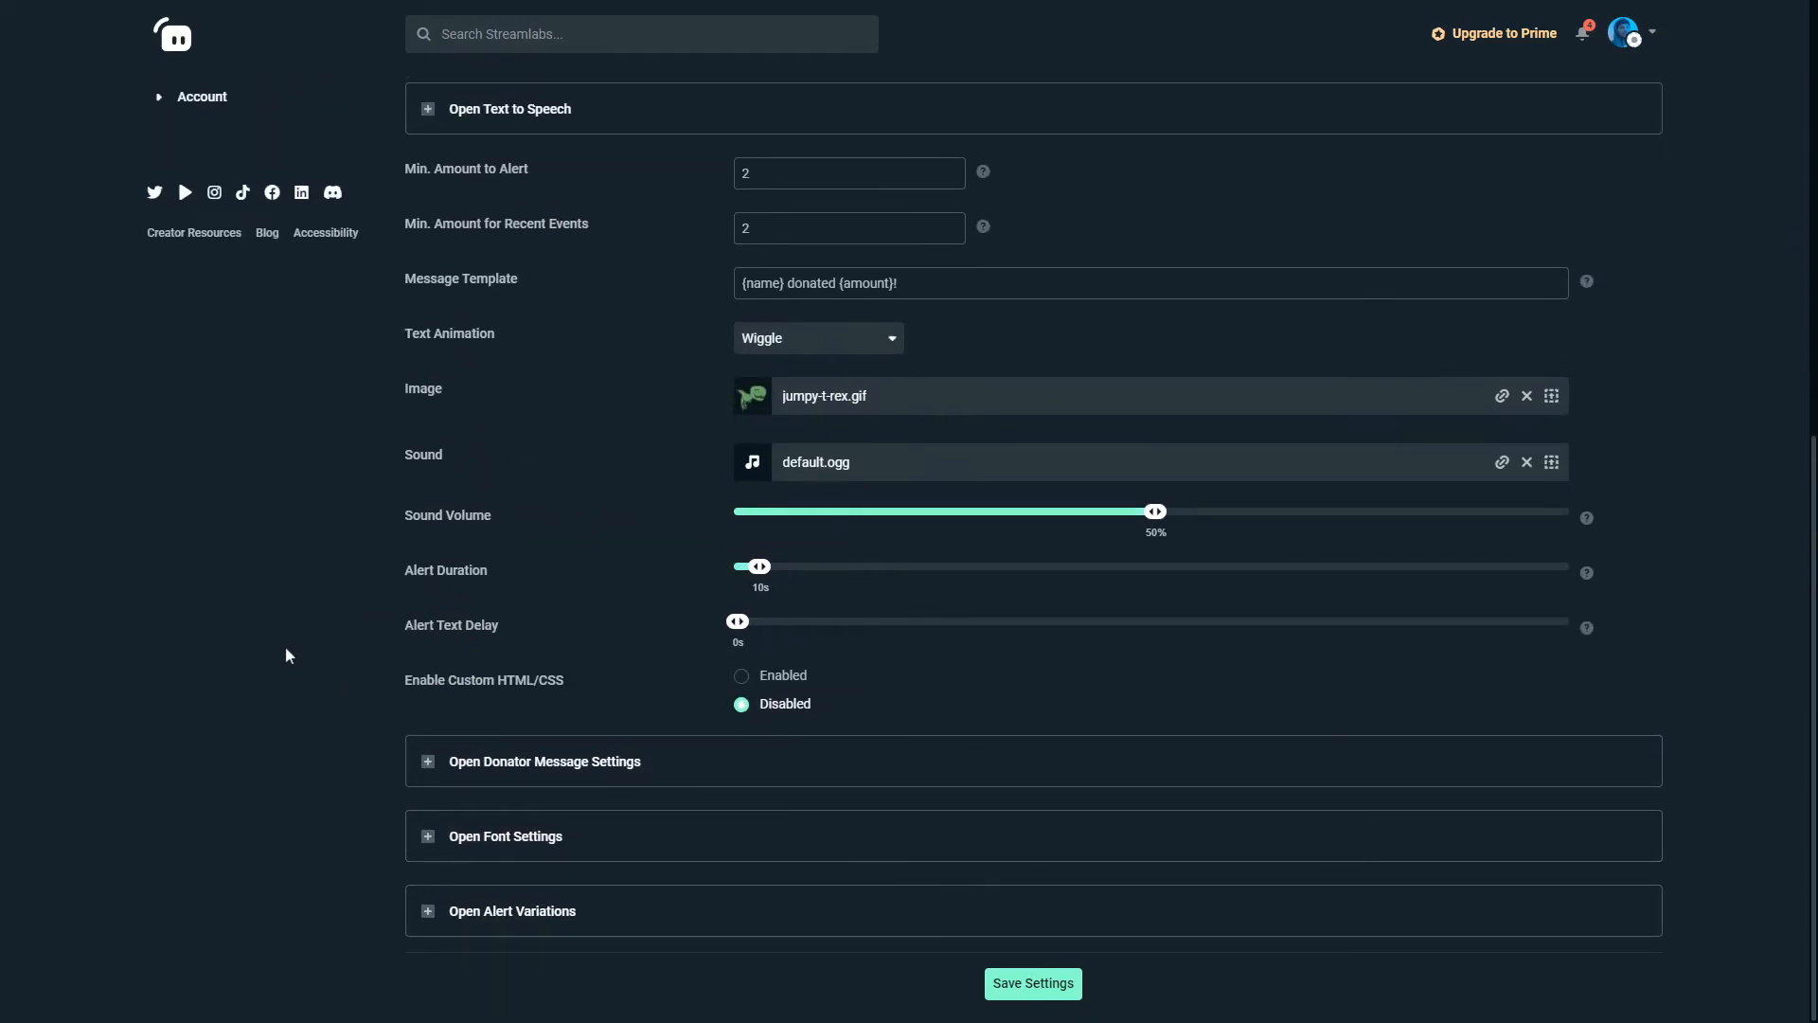
View the donation alert's variation options for different donation sizes and close the section again.
click(427, 911)
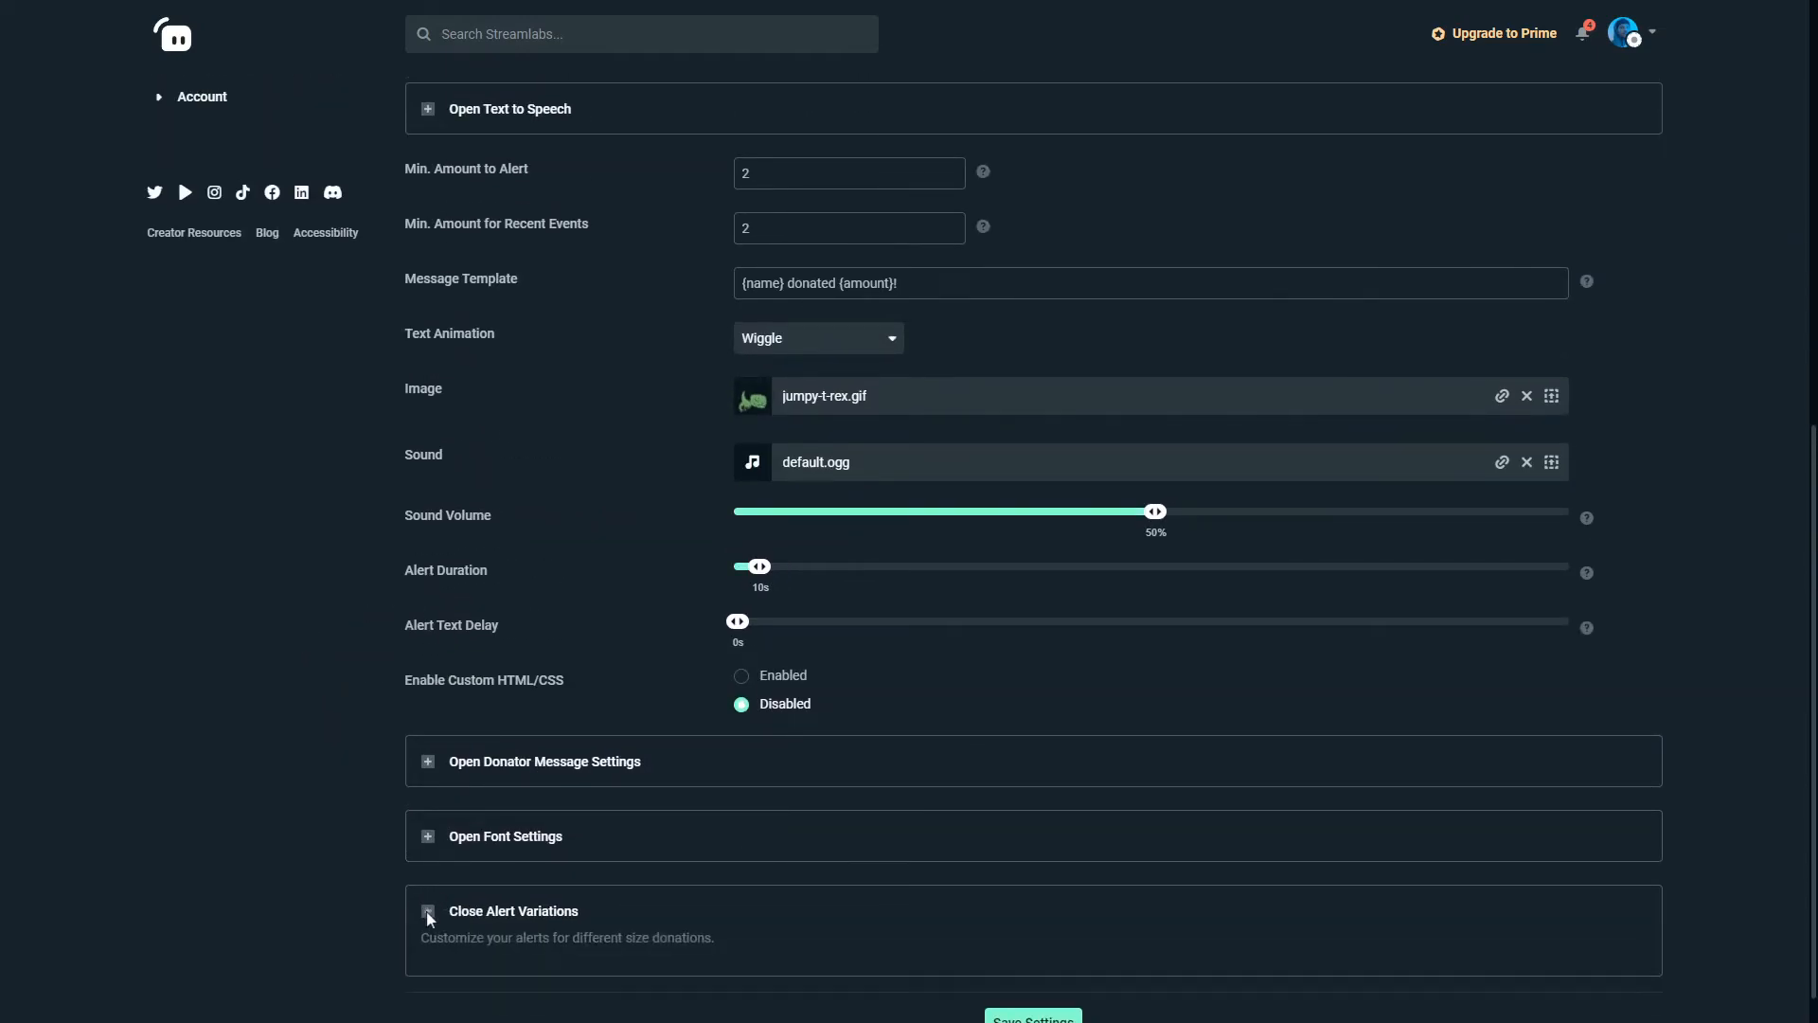
scroll(428, 781, down, 2)
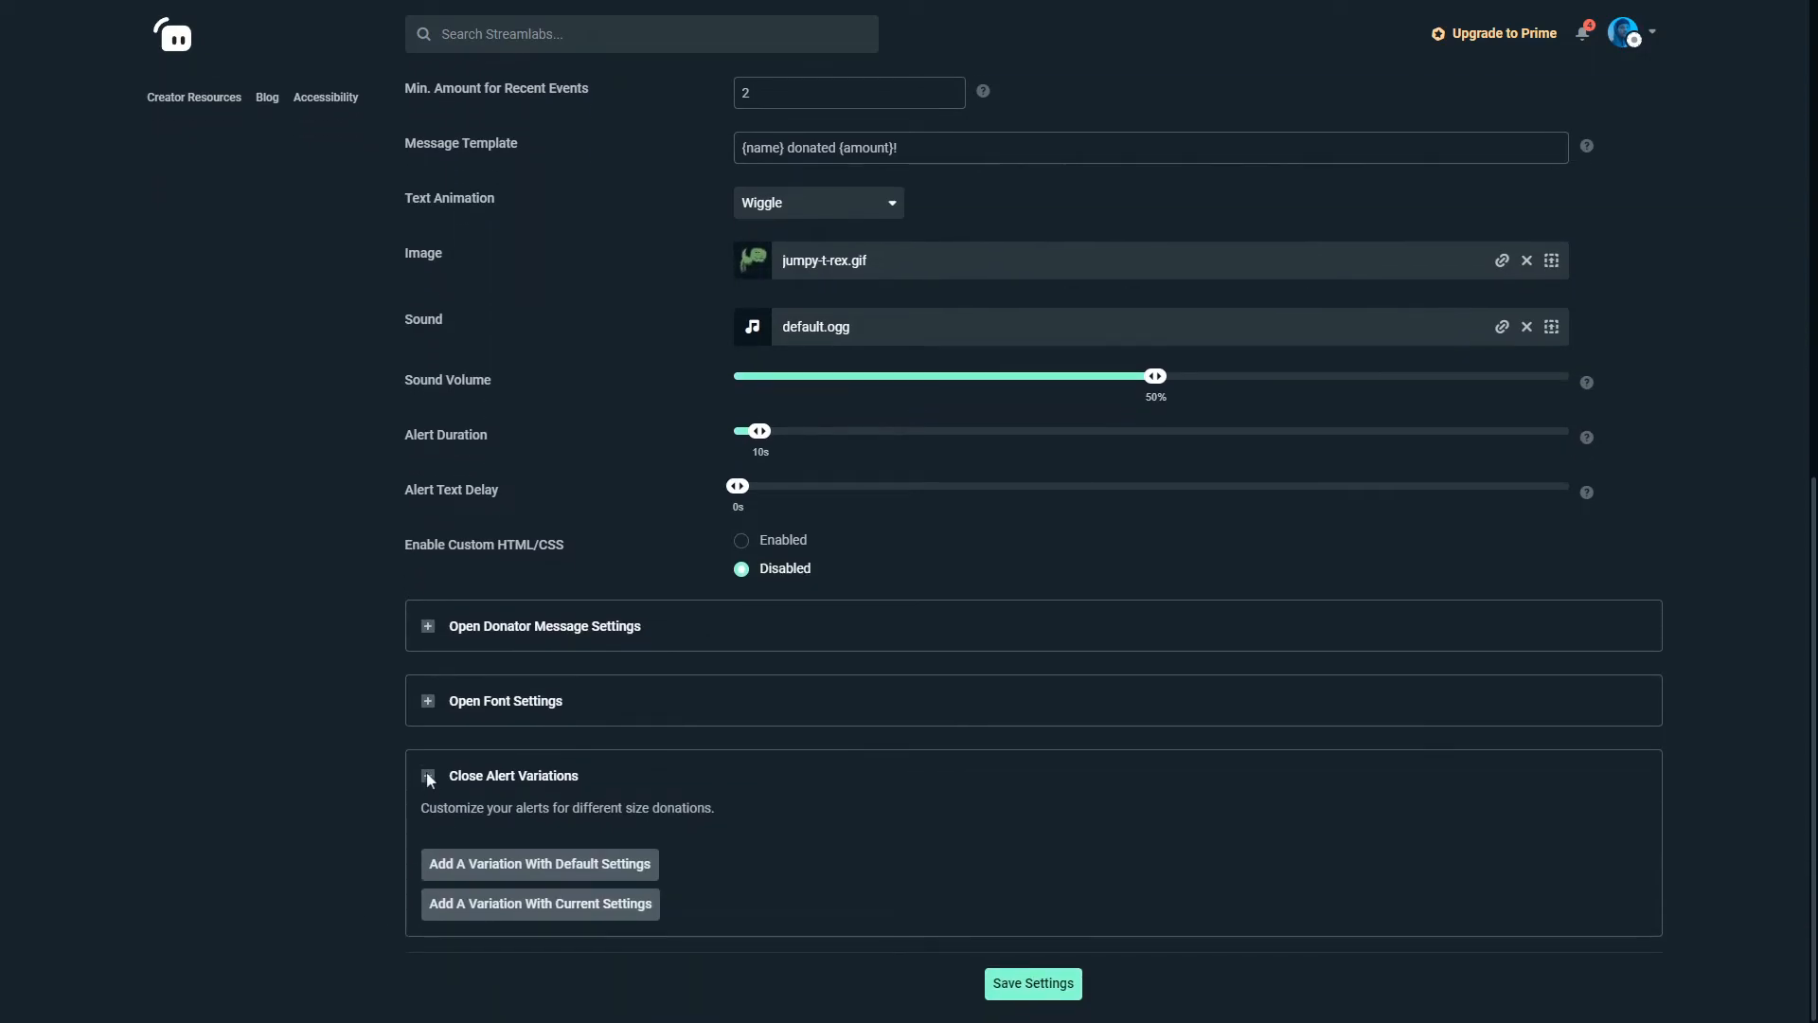
click(426, 771)
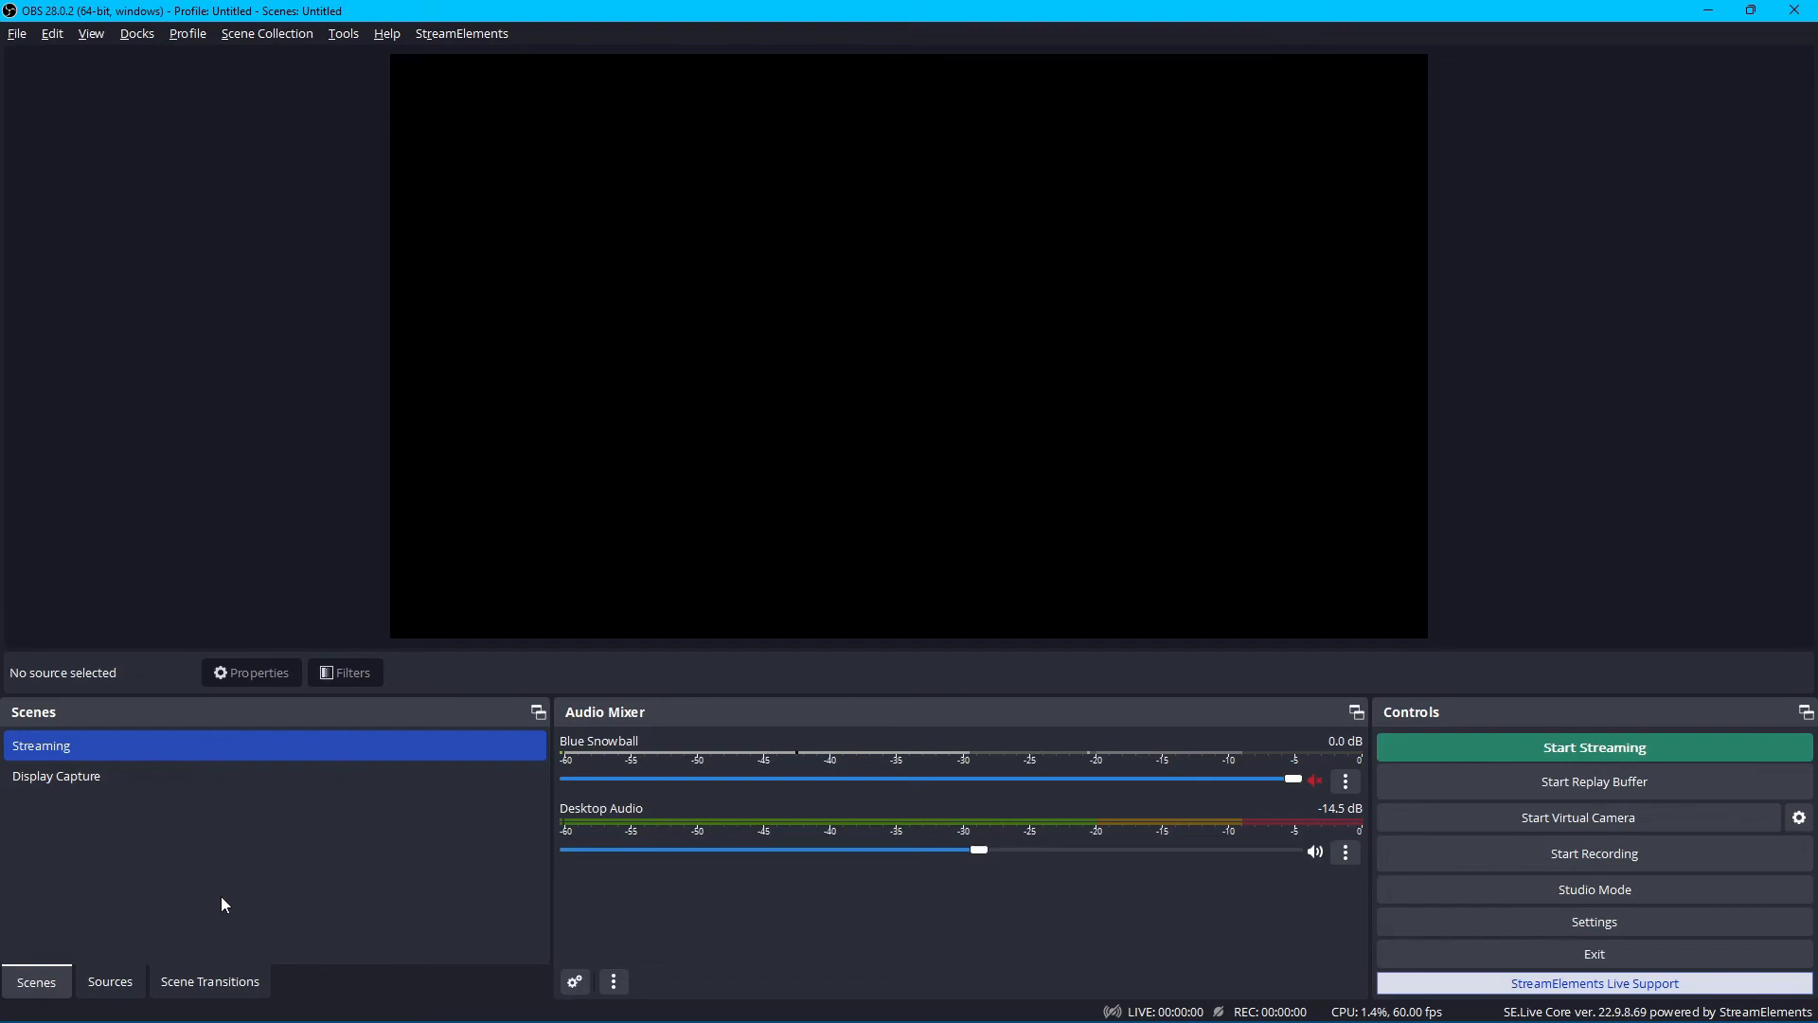
Switch to OBS and add a new visible Browser source with the name Browser to the Streaming scene.
click(110, 979)
right_click(167, 894)
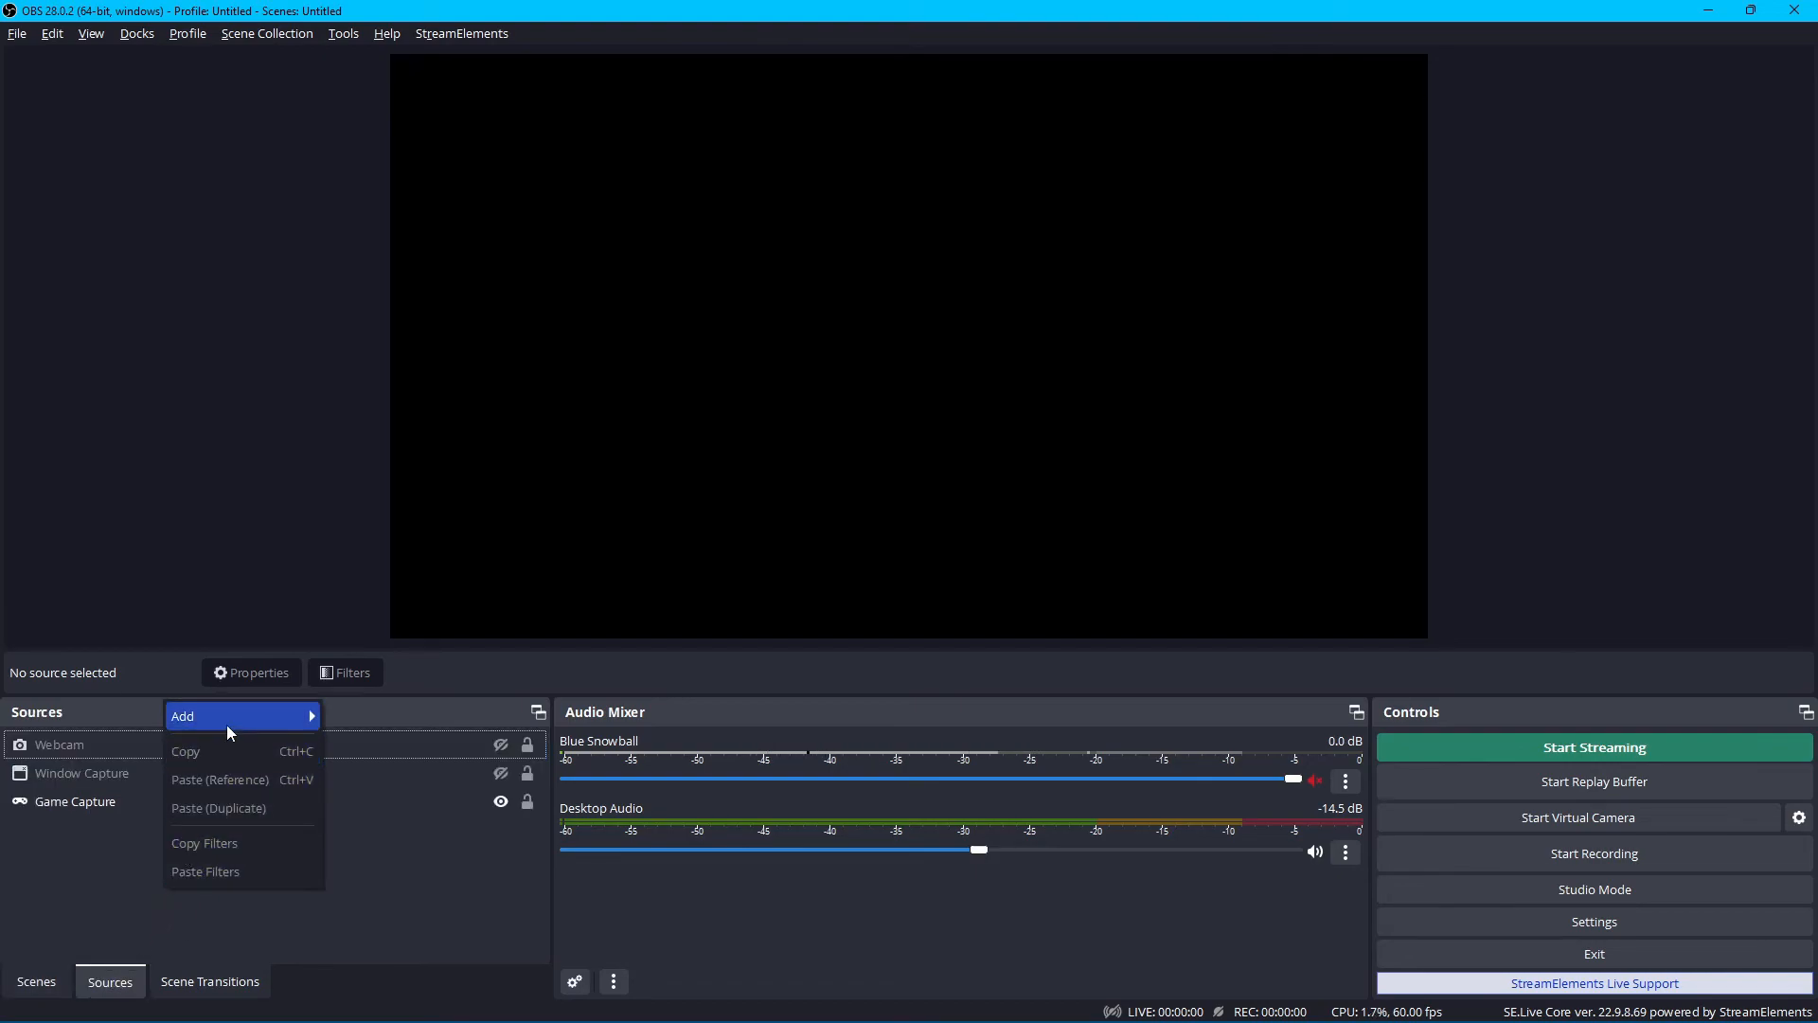
mouse_move(226, 719)
click(389, 652)
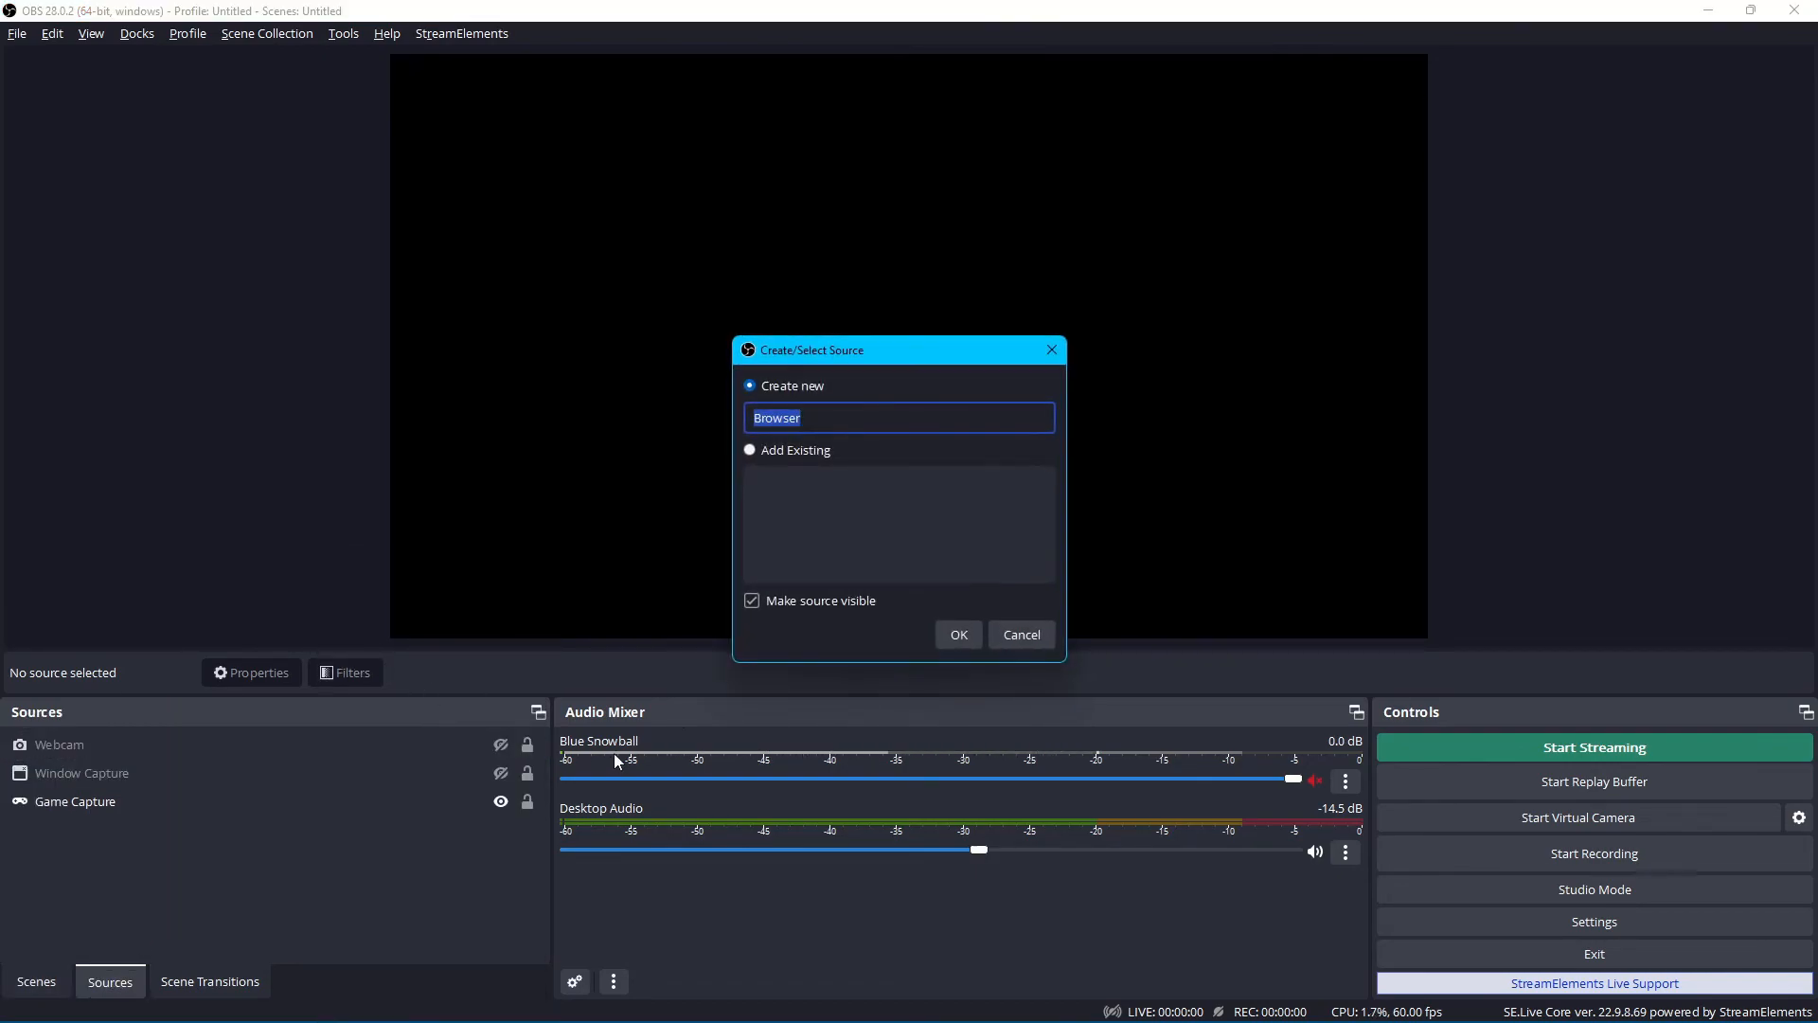
click(966, 633)
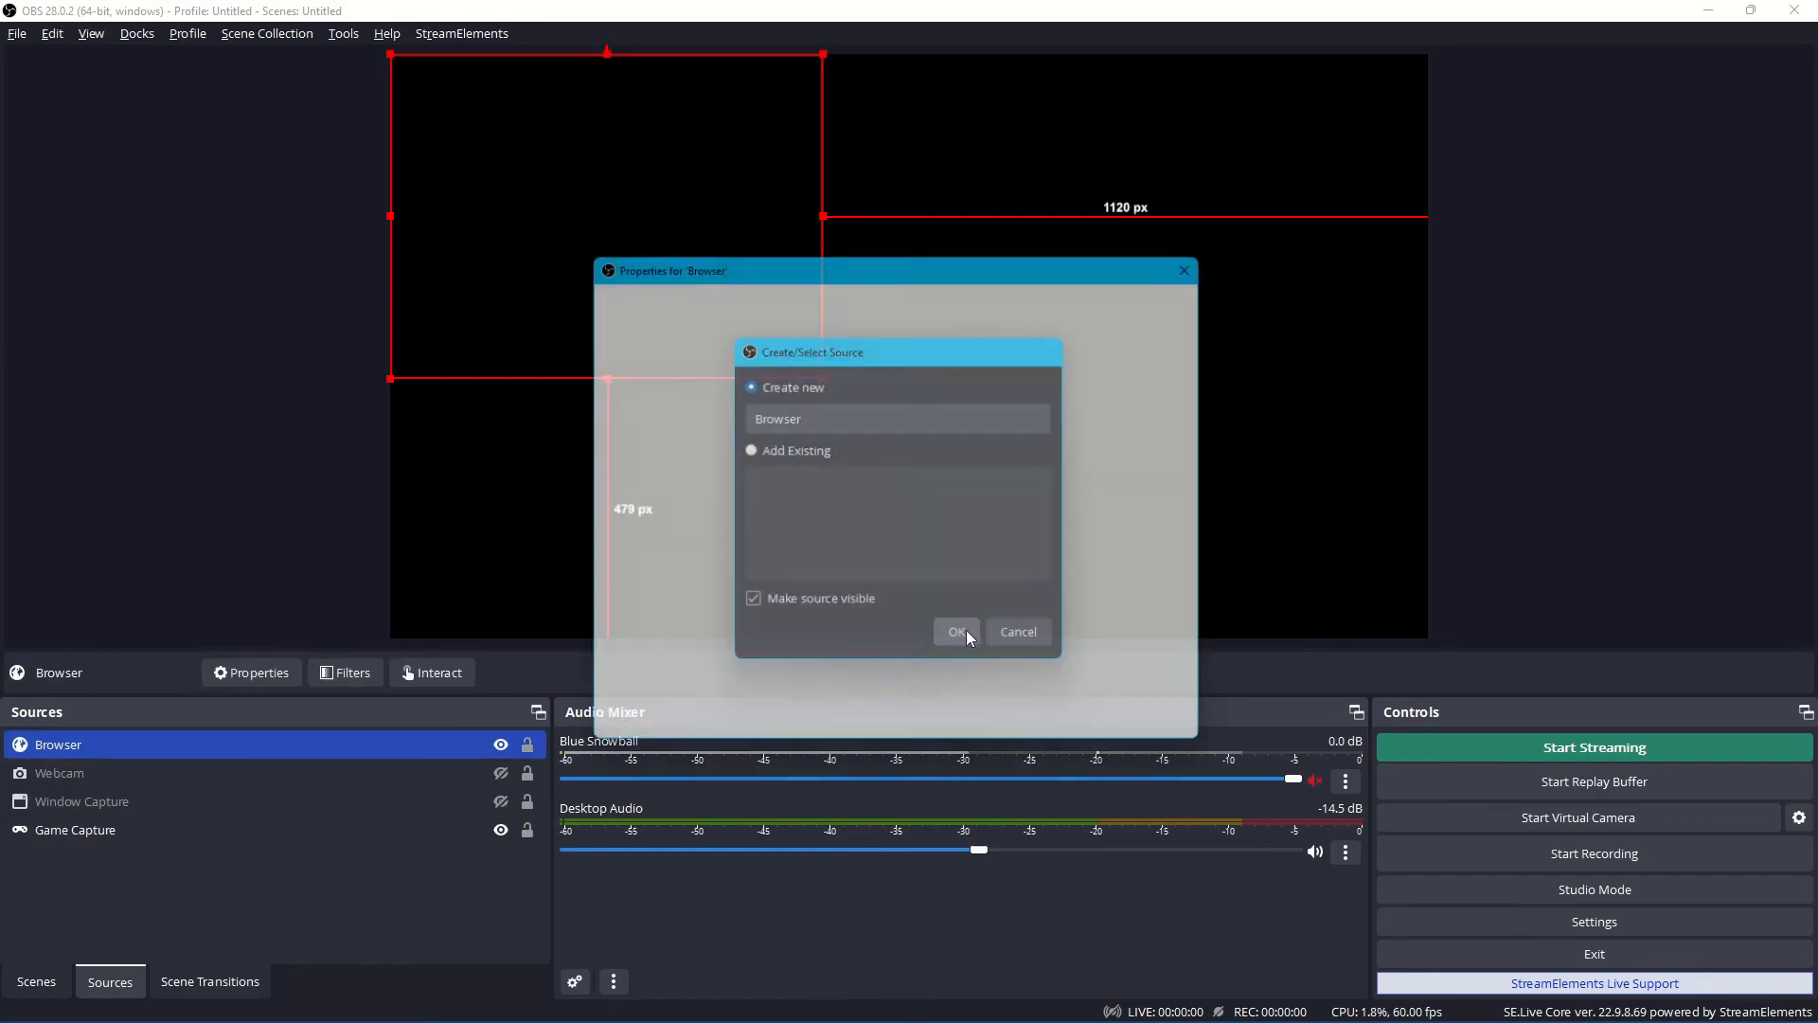
Replace the Browser source's URL with the private Alert Box widget URL and move the source to the canvas's top centre, about 536 px from its left edge.
drag(958, 551, 377, 556)
key(BackSpace)
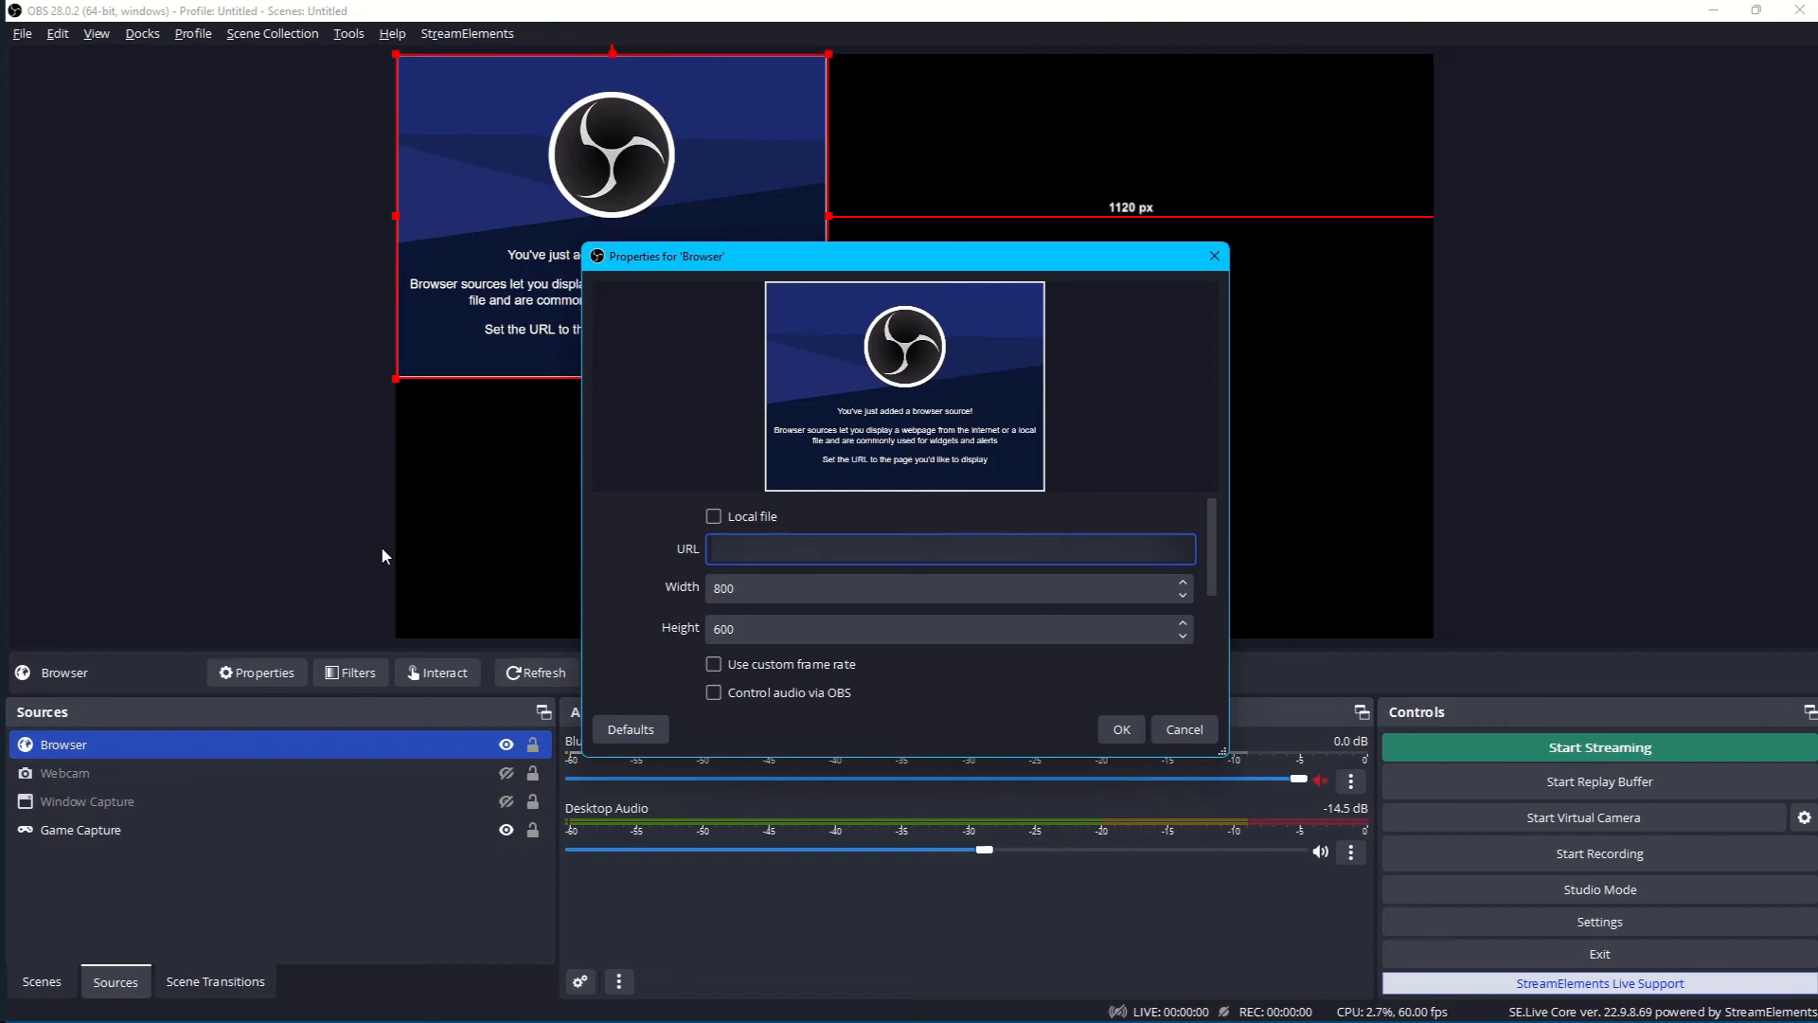
click(1122, 731)
drag(662, 322, 937, 326)
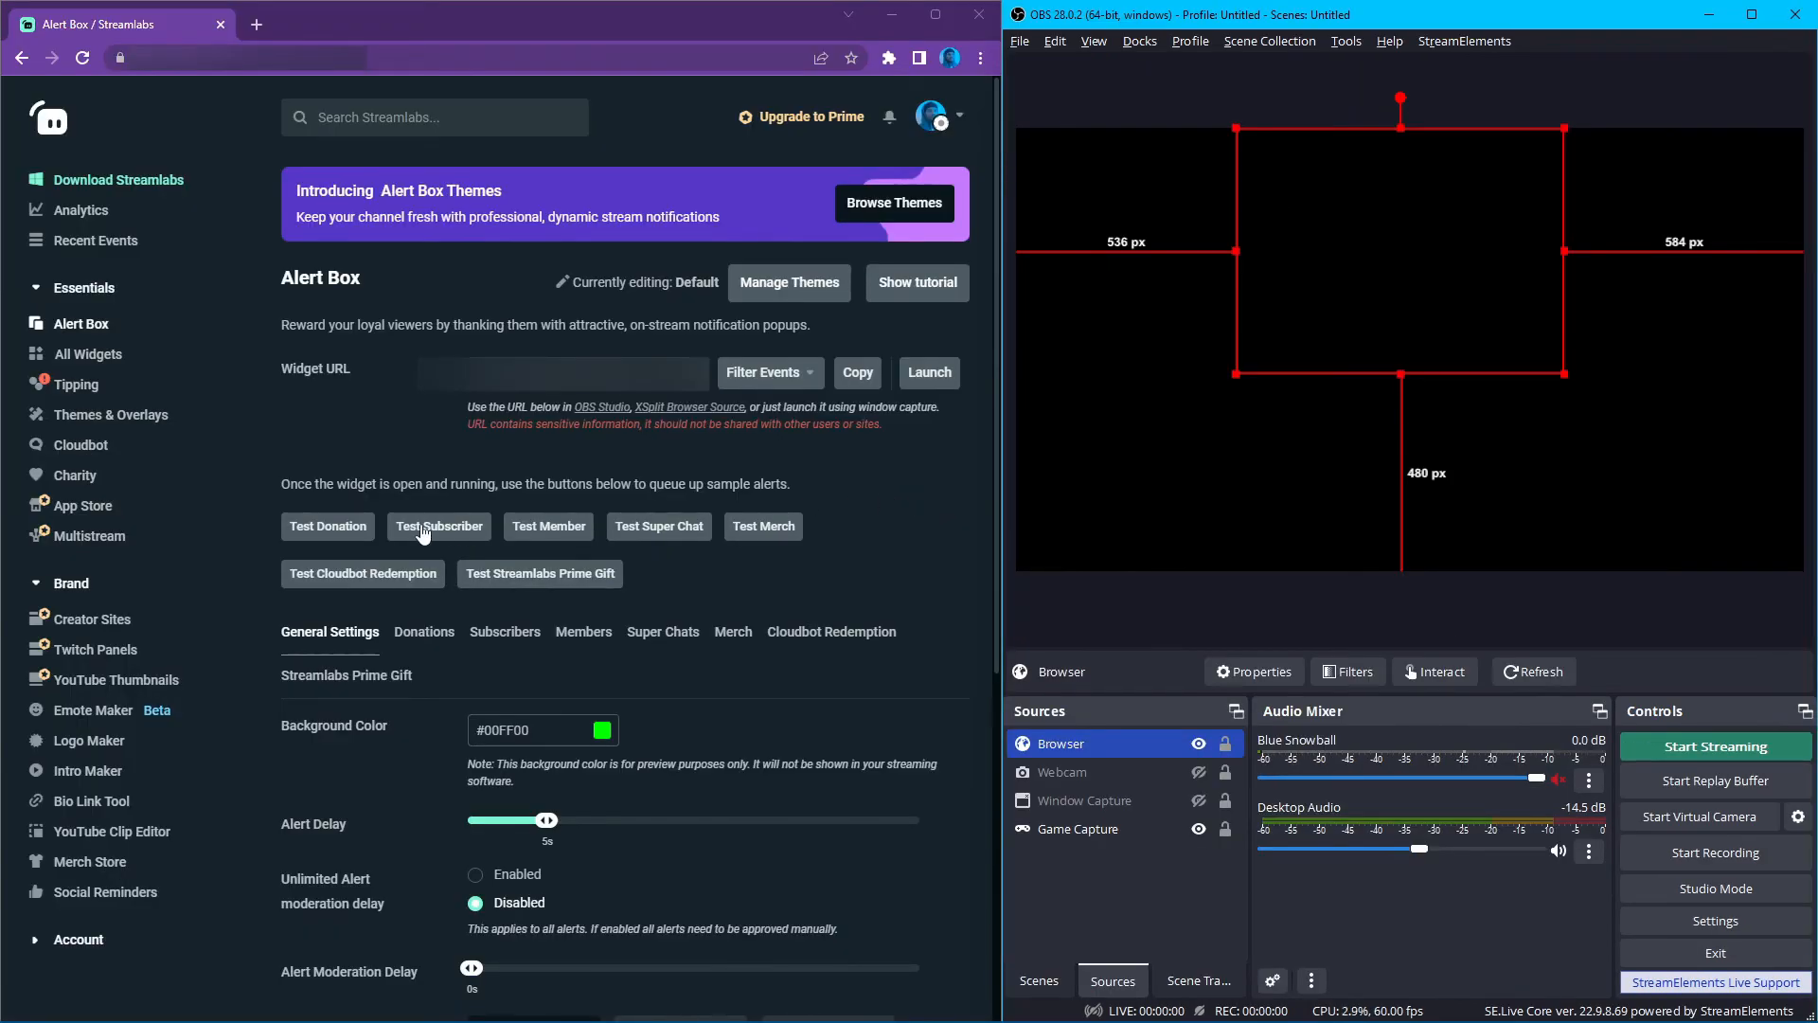
Switch to Streamlabs and send test donation, subscriber and member alerts to the OBS Browser source.
click(334, 534)
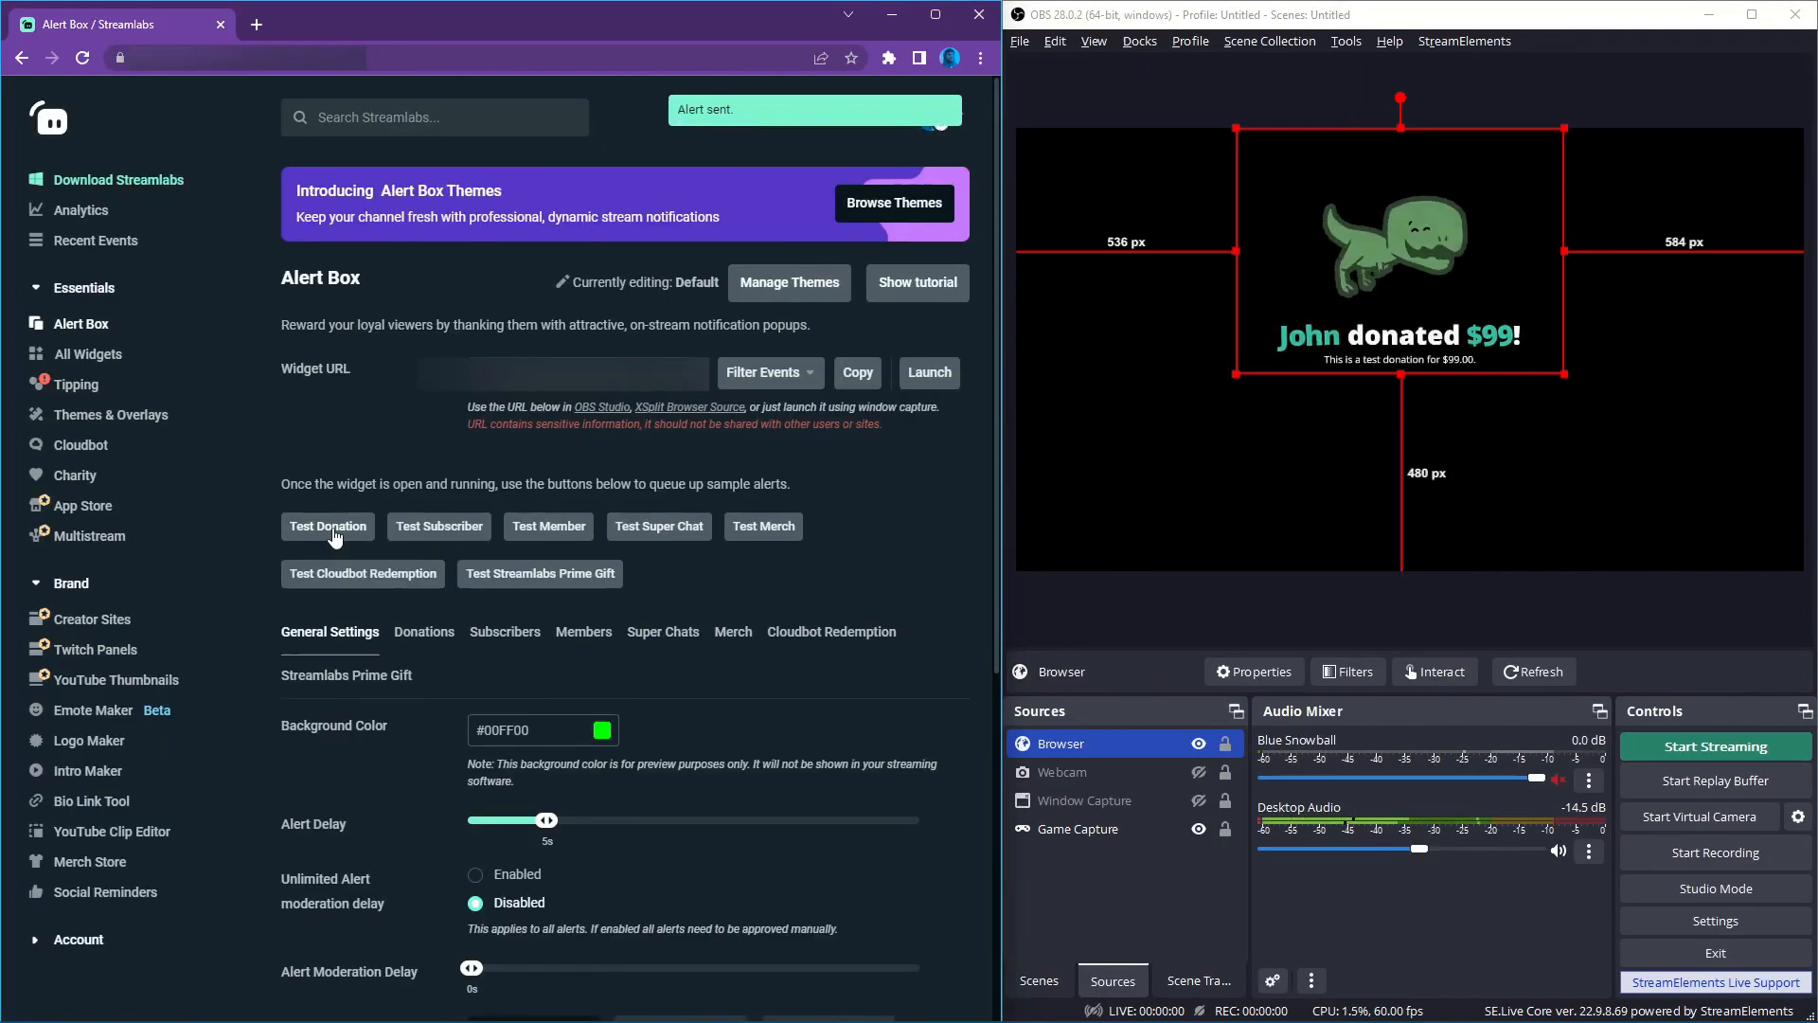
click(455, 528)
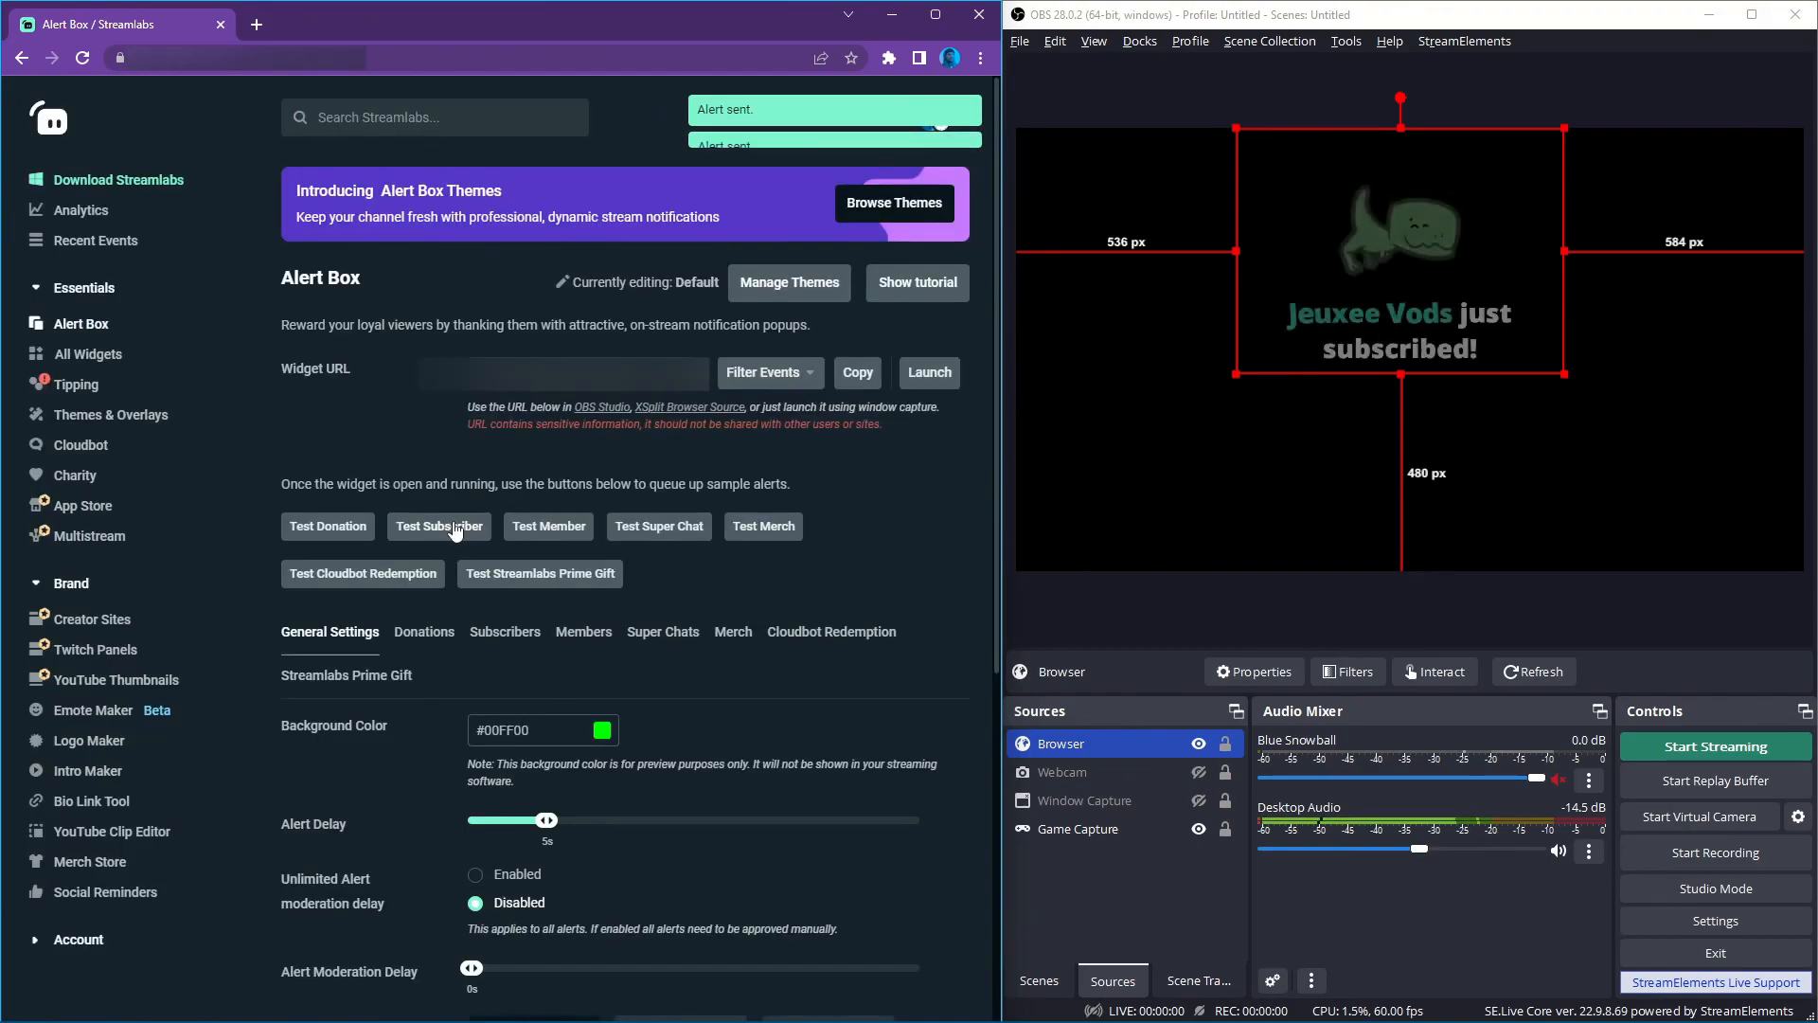
click(548, 530)
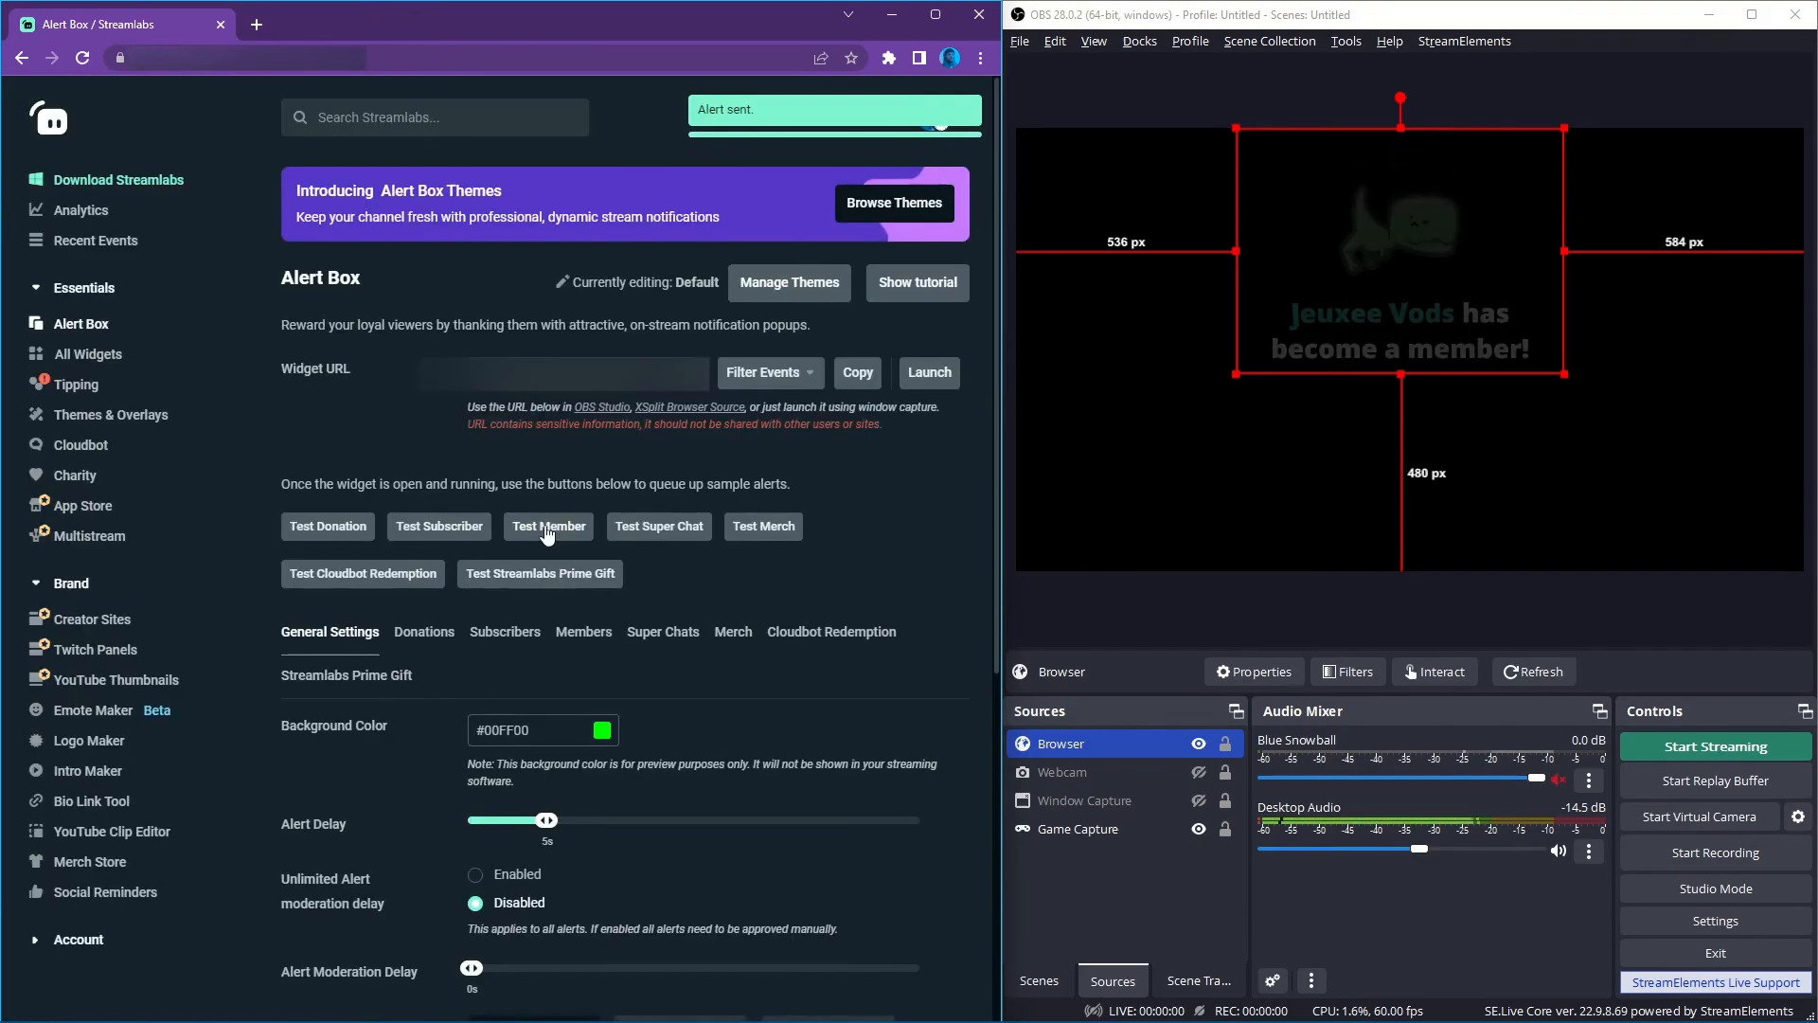
Nudge the Browser source right to about 569 px from the canvas edge and send test super chat, merch, Cloudbot redemption and Streamlabs Prime gift alerts.
drag(1356, 323, 1369, 323)
click(694, 536)
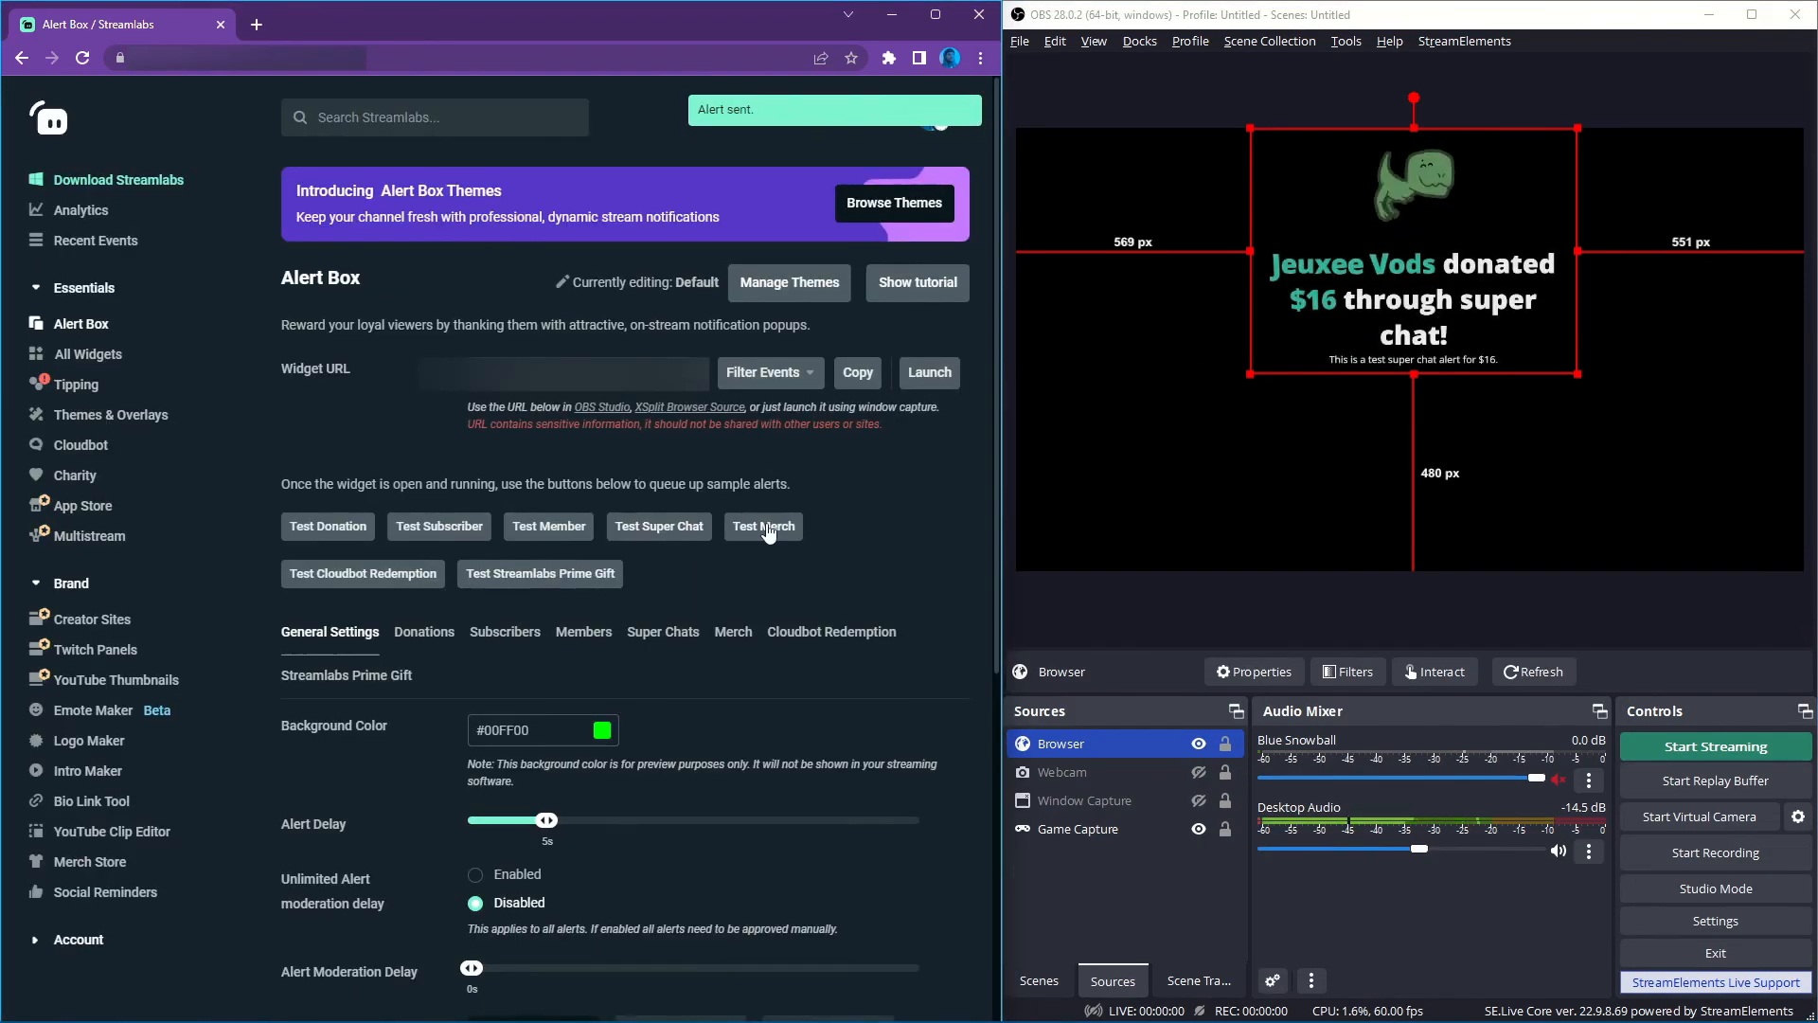
click(768, 534)
click(362, 573)
click(543, 579)
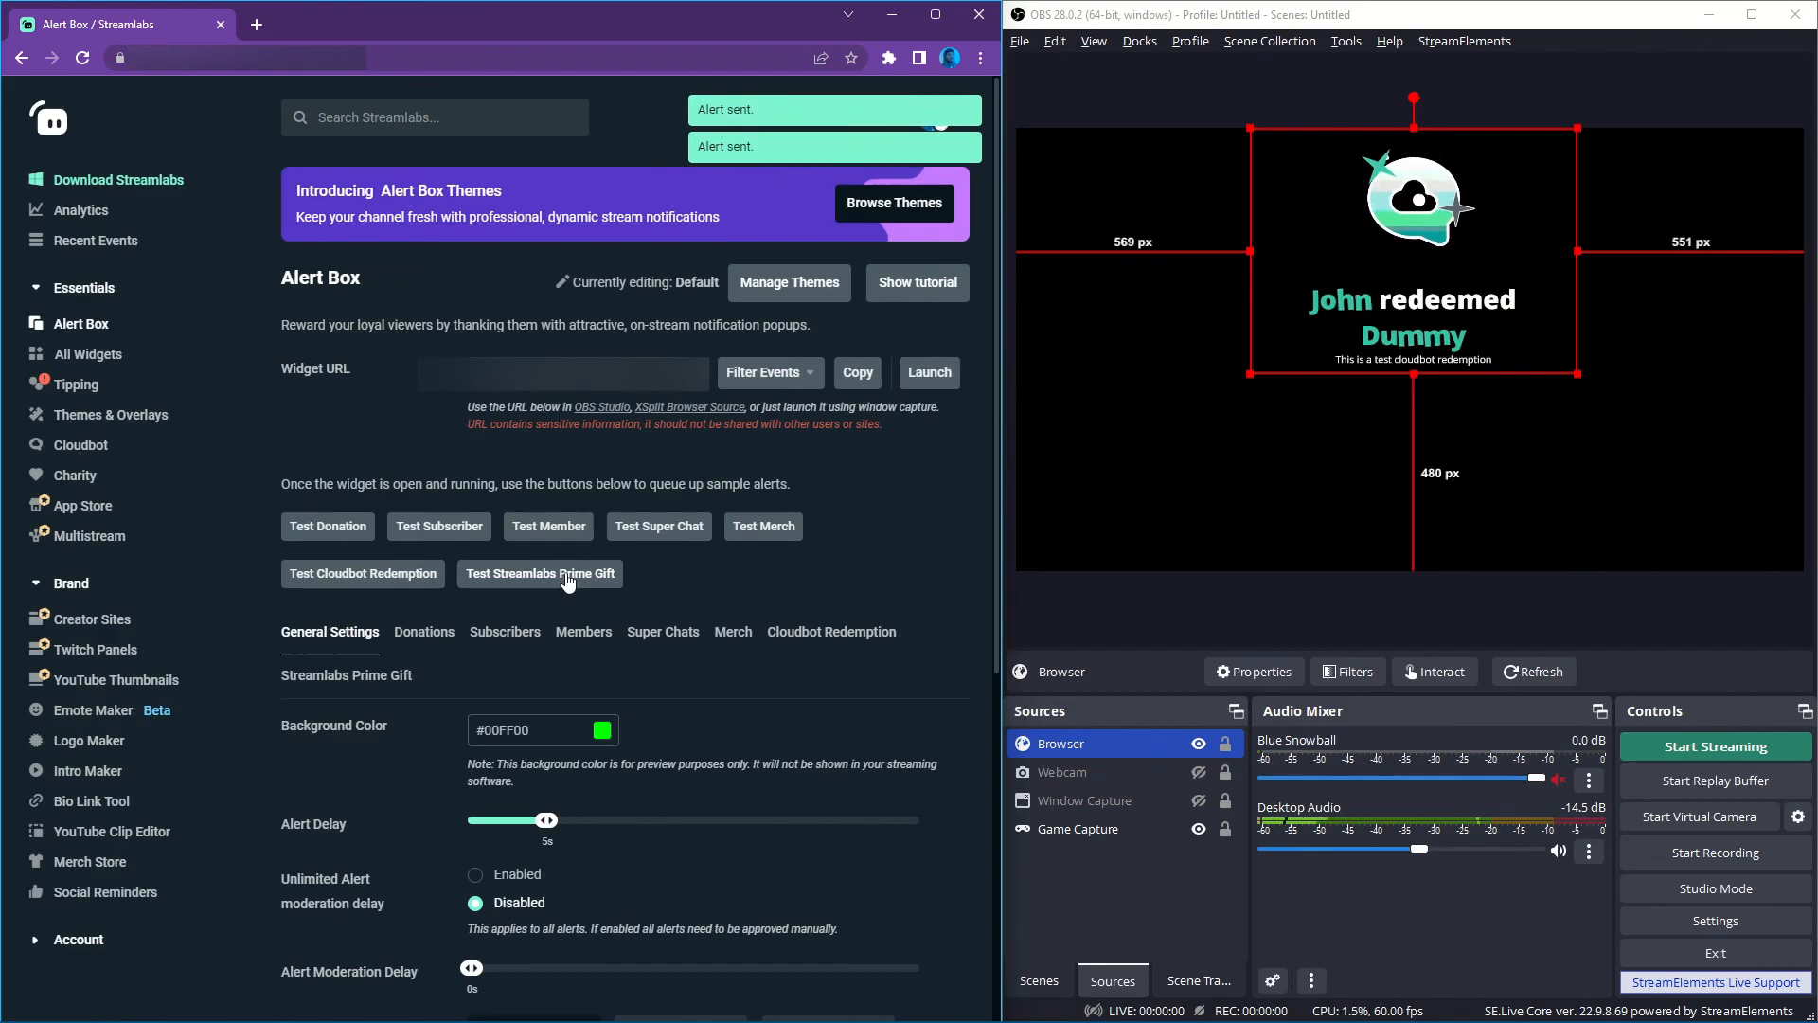